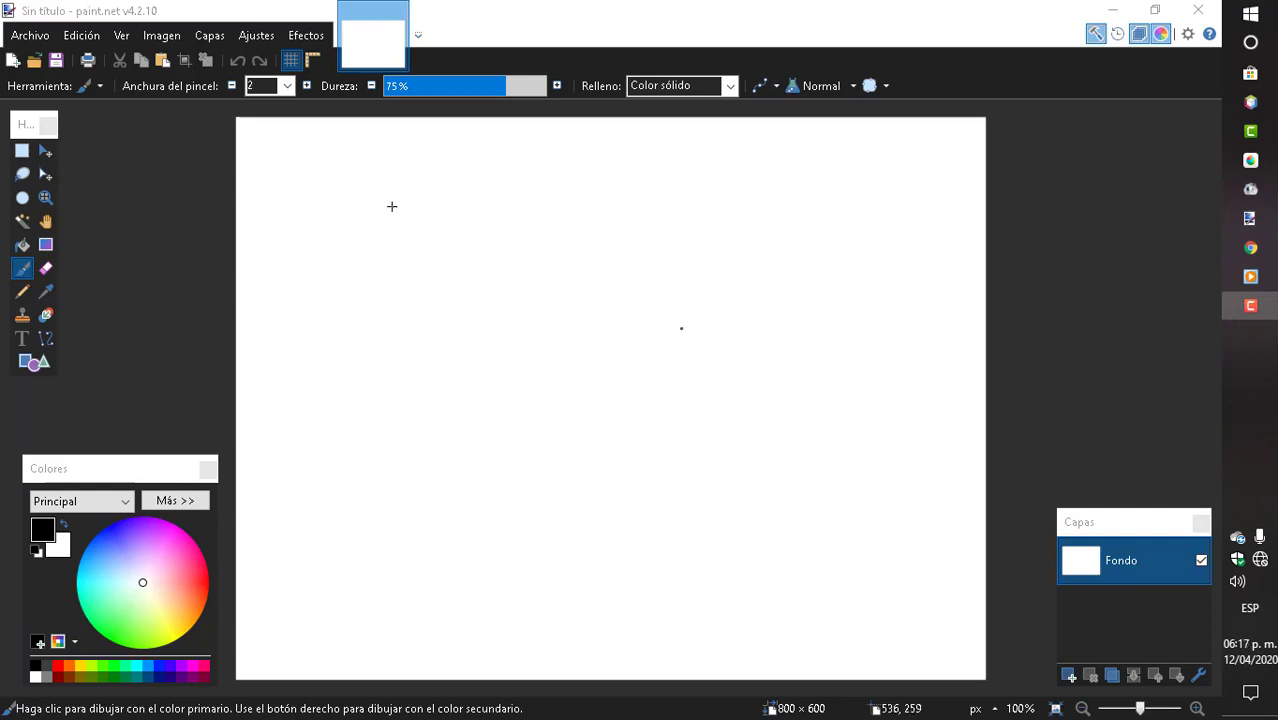
# Open the Save As dialog, browse the file formats, then cancel without saving
pyautogui.click(291, 233)
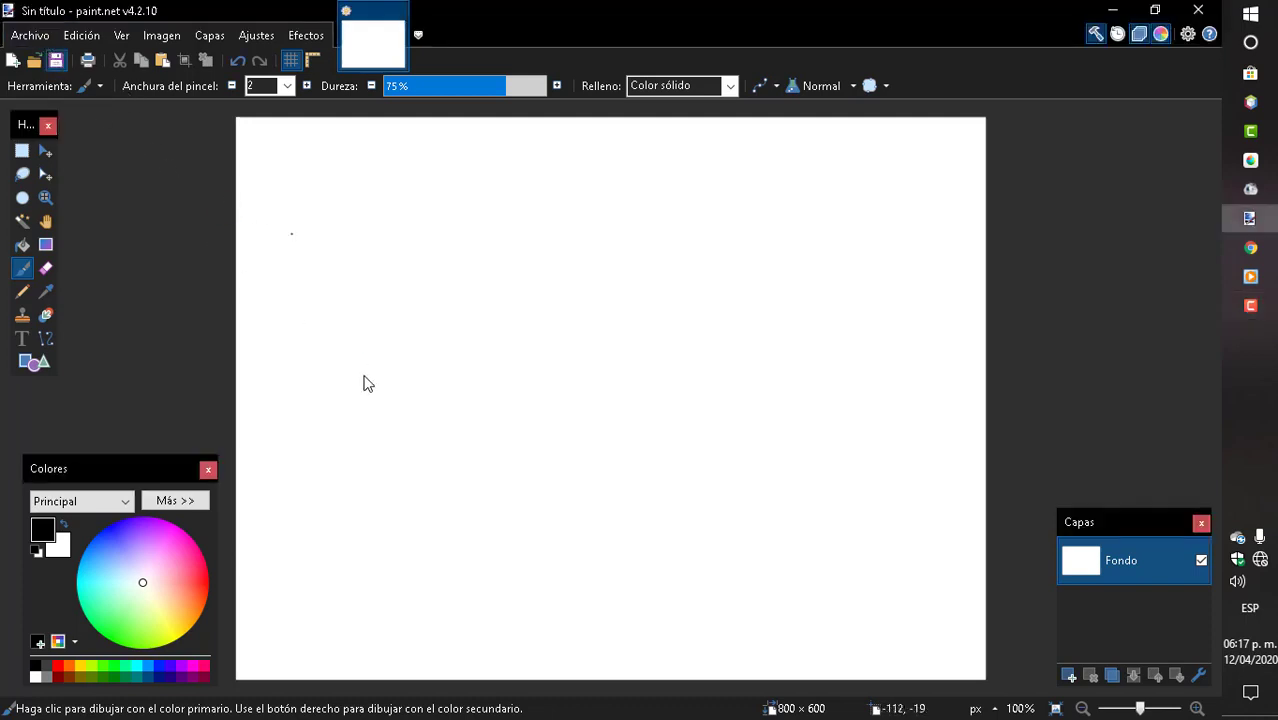
pyautogui.hotkey('ctrl', 's')
pyautogui.click(257, 378)
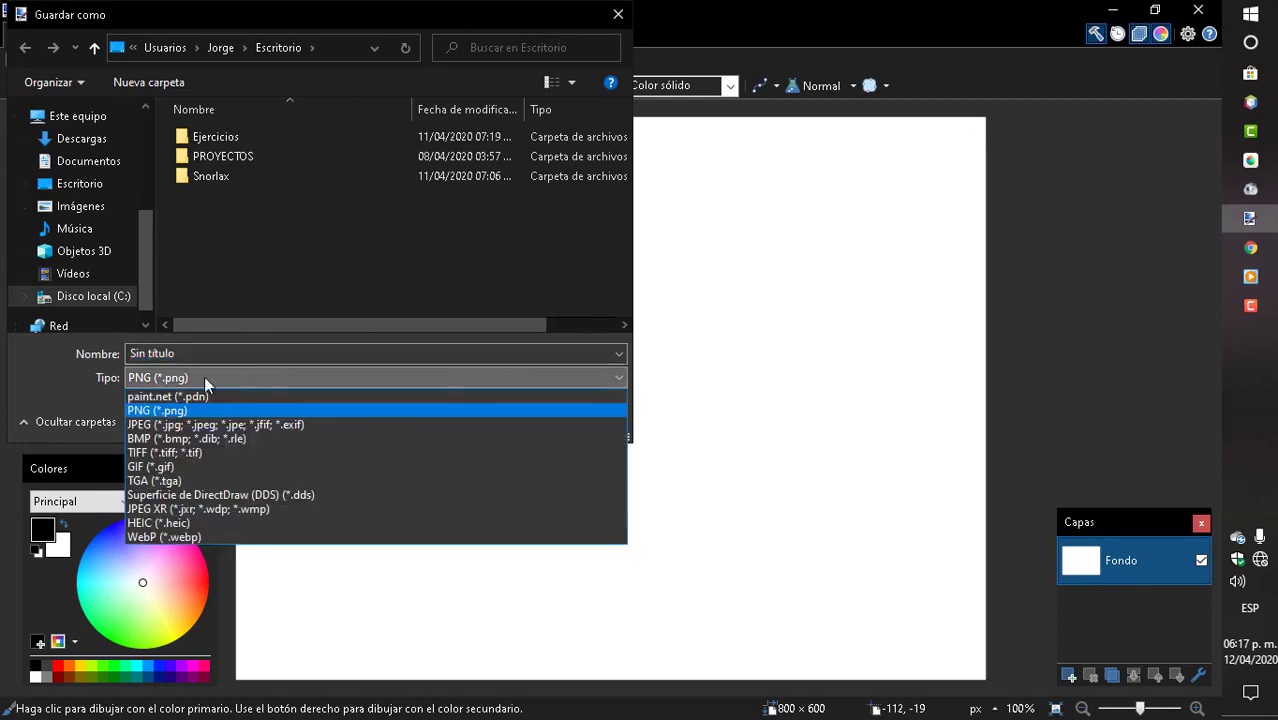
pyautogui.click(255, 16)
pyautogui.moveTo(255, 16); pyautogui.dragTo(532, 51)
pyautogui.click(590, 410)
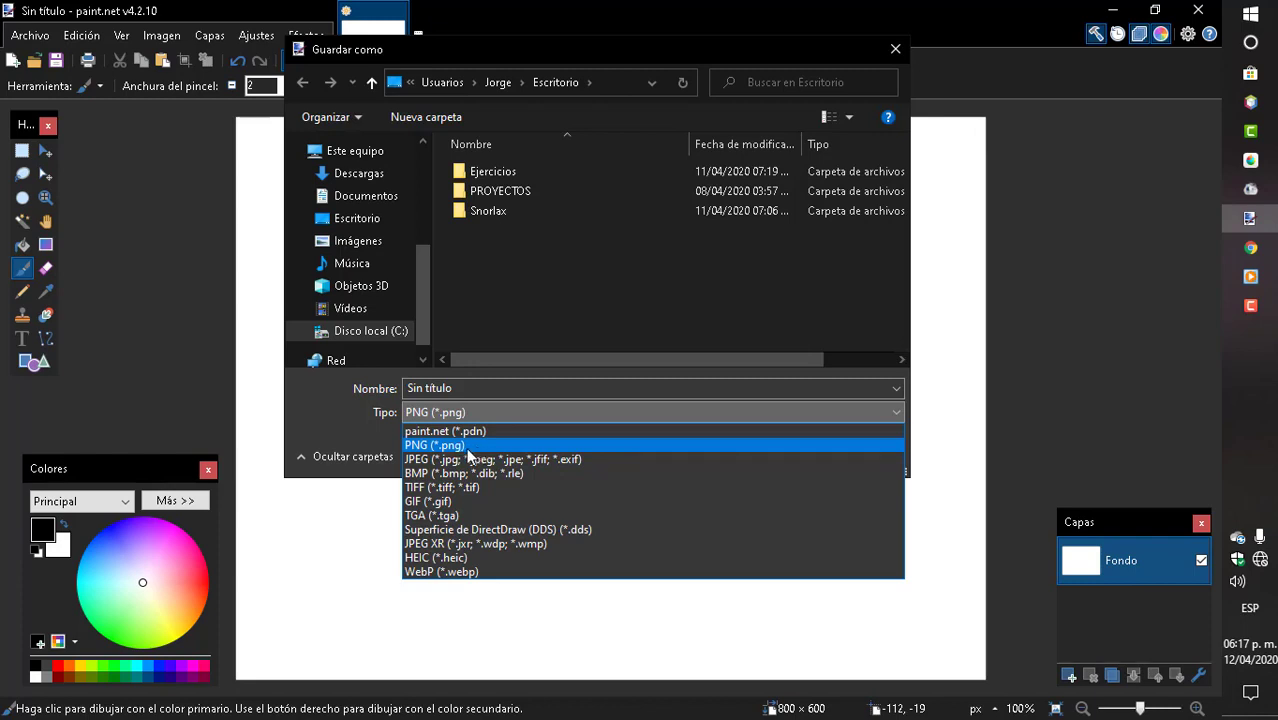
pyautogui.click(888, 49)
pyautogui.click(888, 49)
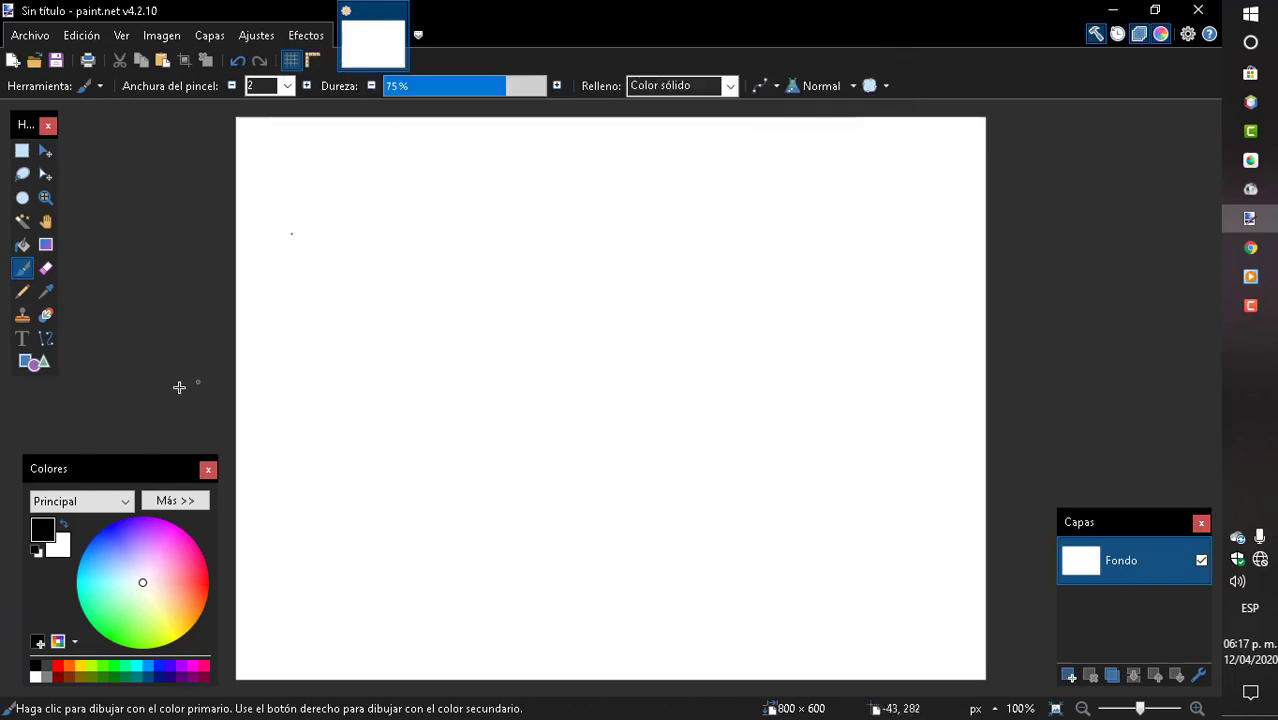
# Draw a square outline at the canvas centre and delete the white outside it to transparency
pyautogui.click(34, 362)
pyautogui.moveTo(461, 272); pyautogui.dragTo(481, 306)
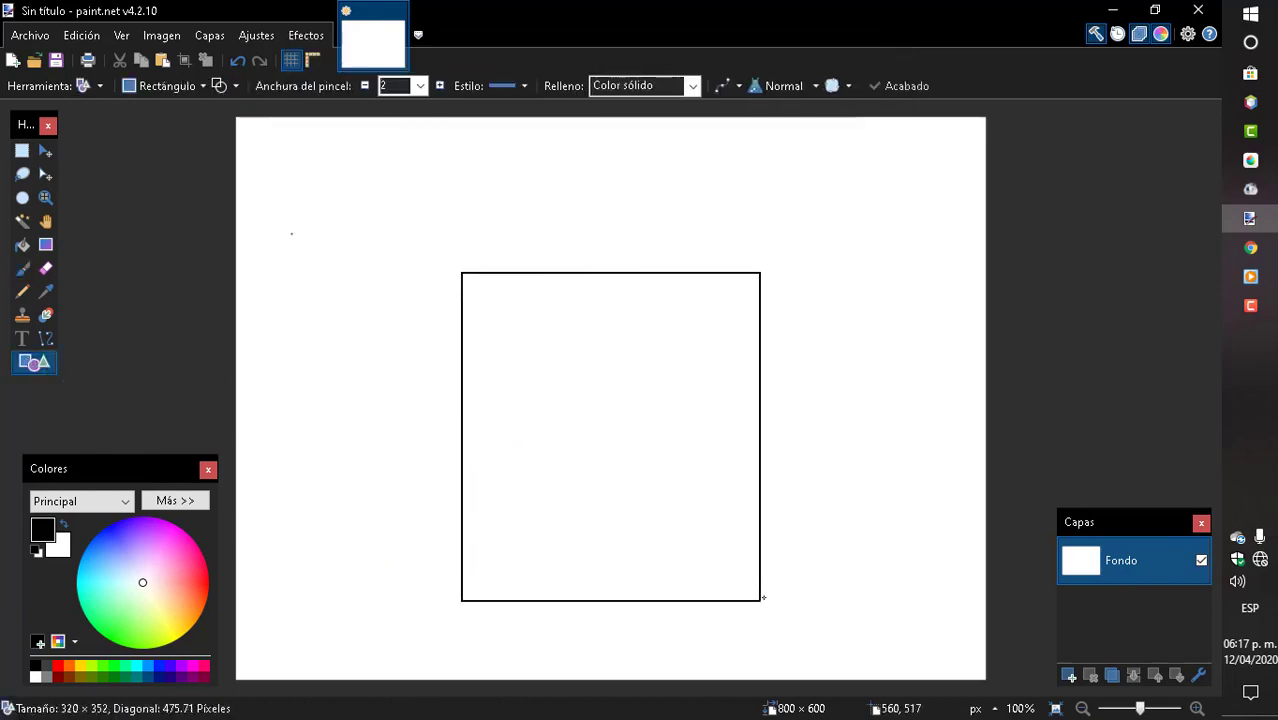
pyautogui.moveTo(648, 535); pyautogui.dragTo(764, 597)
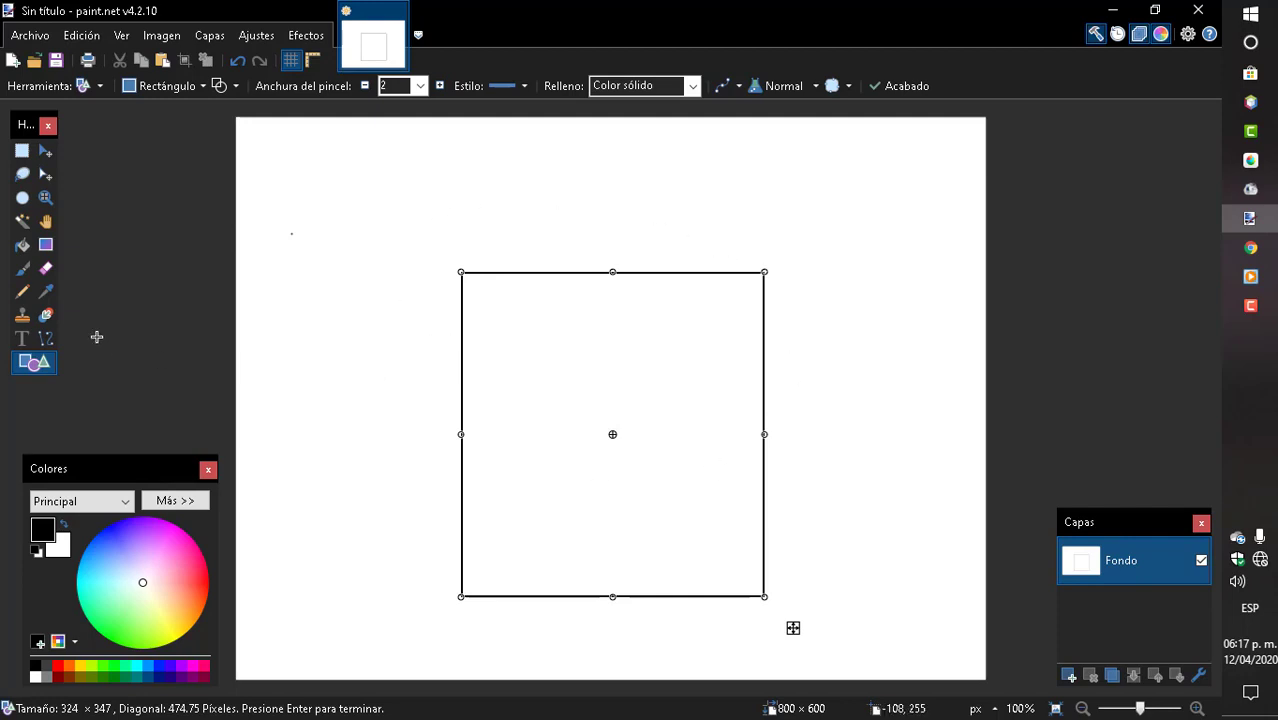
pyautogui.click(22, 222)
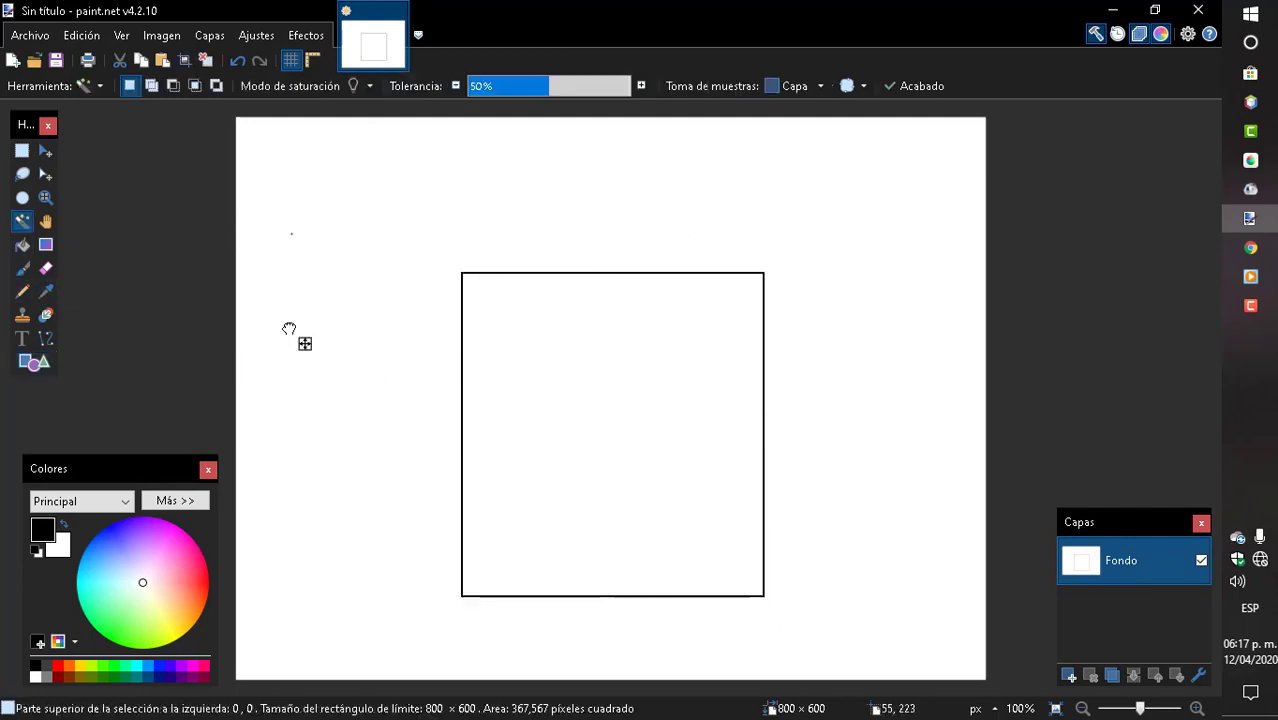
pyautogui.click(290, 330)
pyautogui.press('Delete')
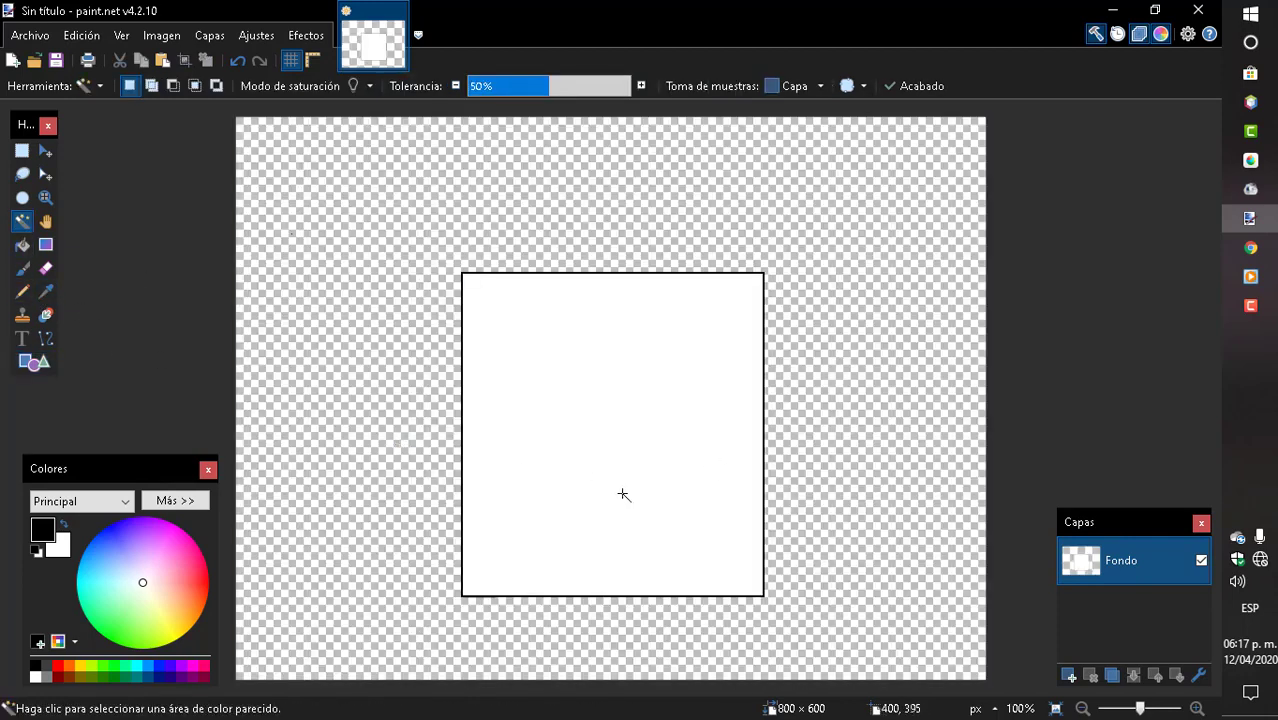
# Try shifting the content up and left with Move Selected Pixels, then undo it
pyautogui.click(45, 151)
pyautogui.scroll(2, 374, 351)
pyautogui.scroll(2, 374, 351)
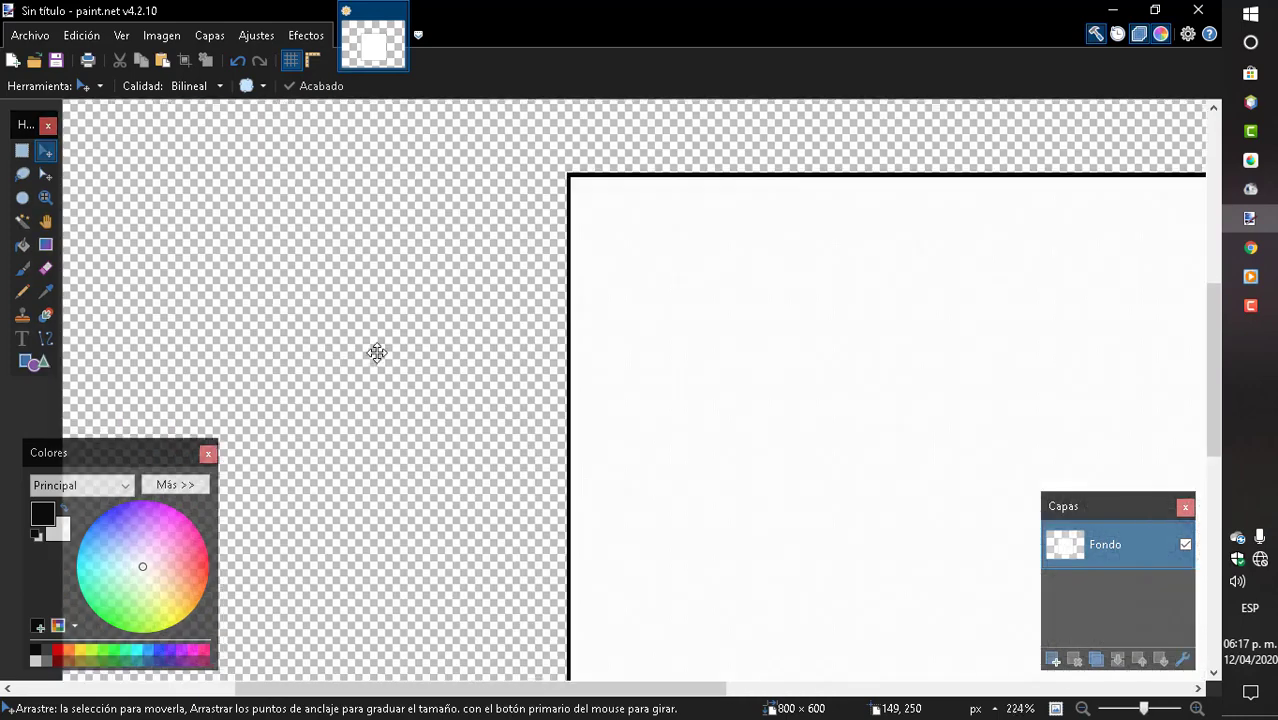
pyautogui.moveTo(570, 325); pyautogui.dragTo(554, 282)
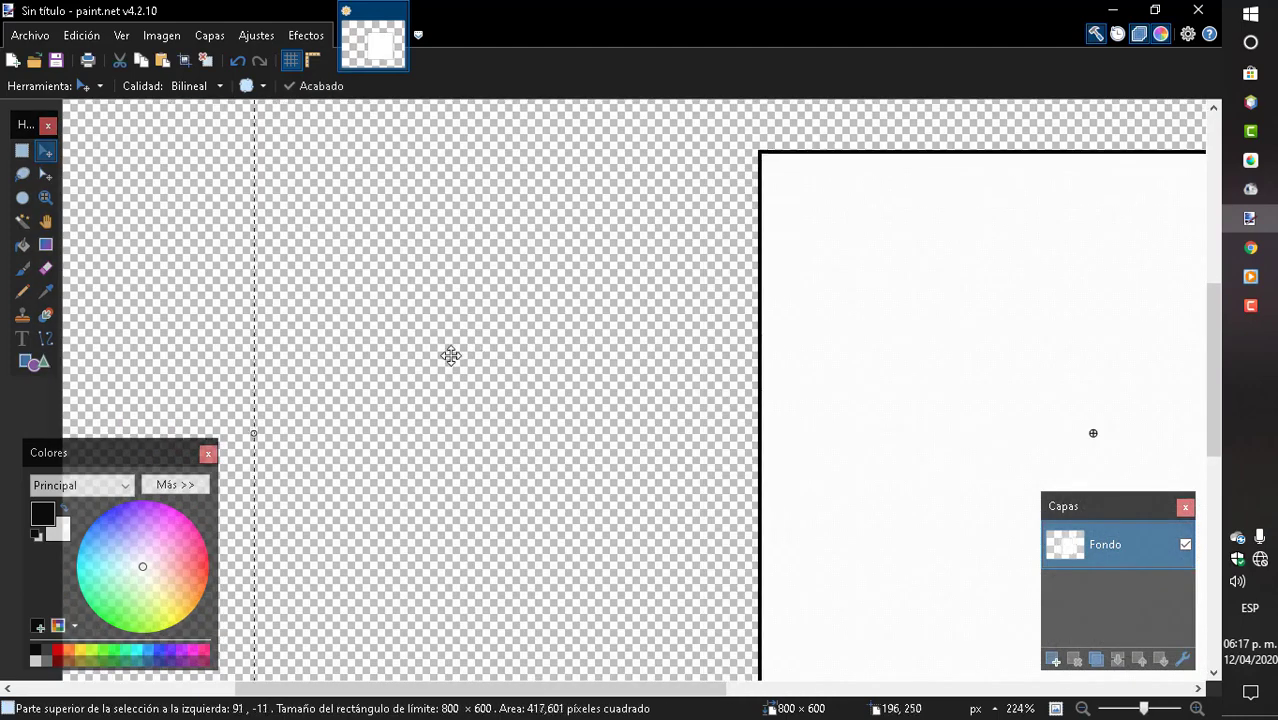
pyautogui.hotkey('ctrl', 'z')
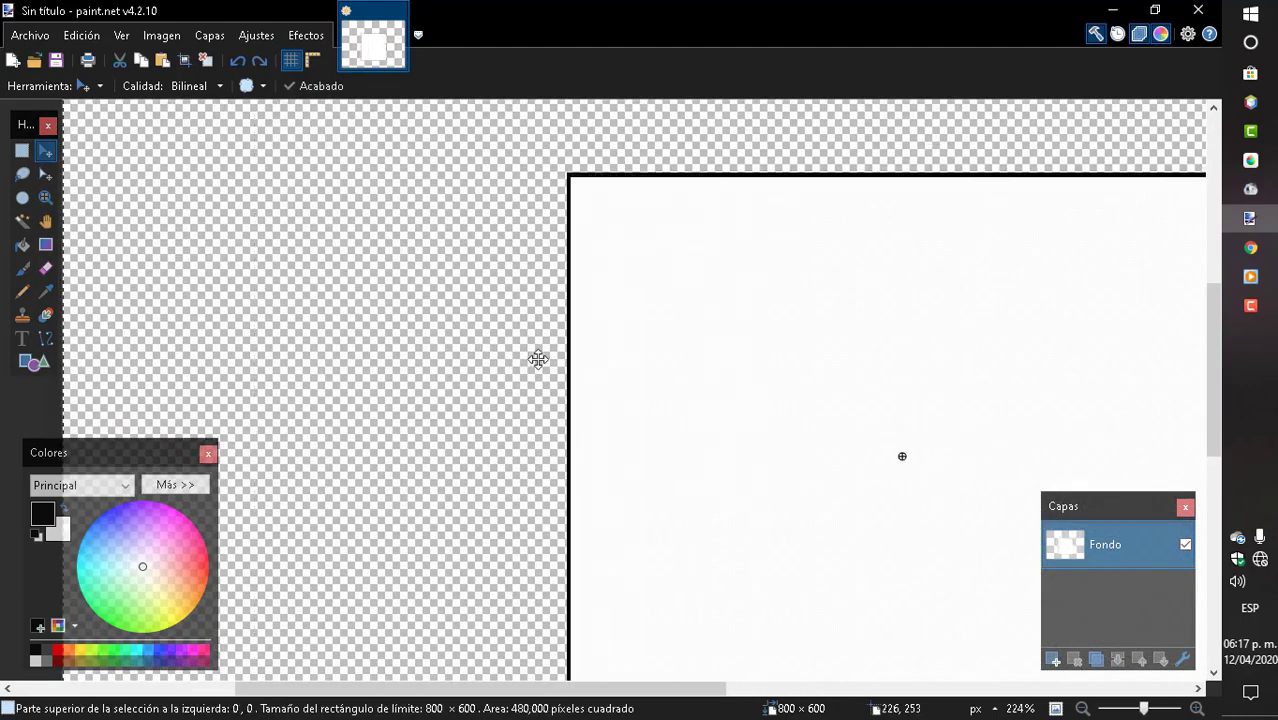
pyautogui.scroll(-2, 538, 359)
pyautogui.scroll(-2, 538, 359)
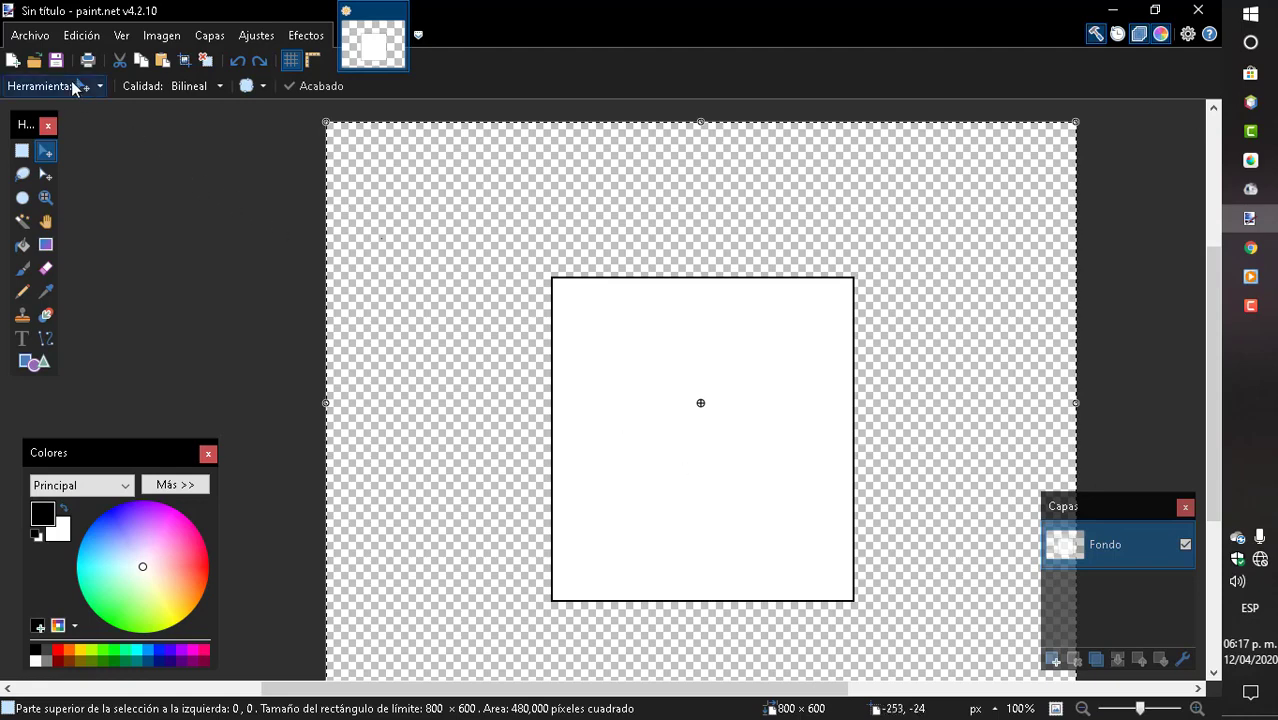
# Save the image to Escritorio as PNG 'Sin título' with default save settings
pyautogui.click(61, 61)
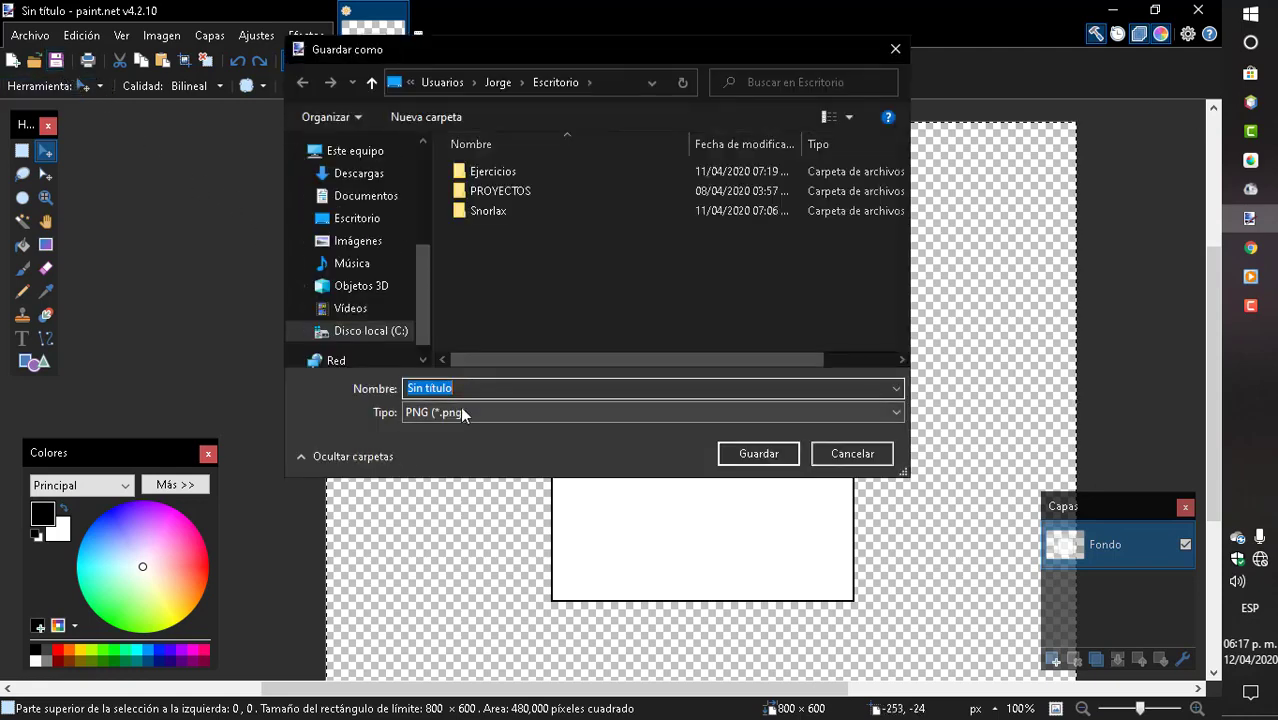
pyautogui.click(368, 220)
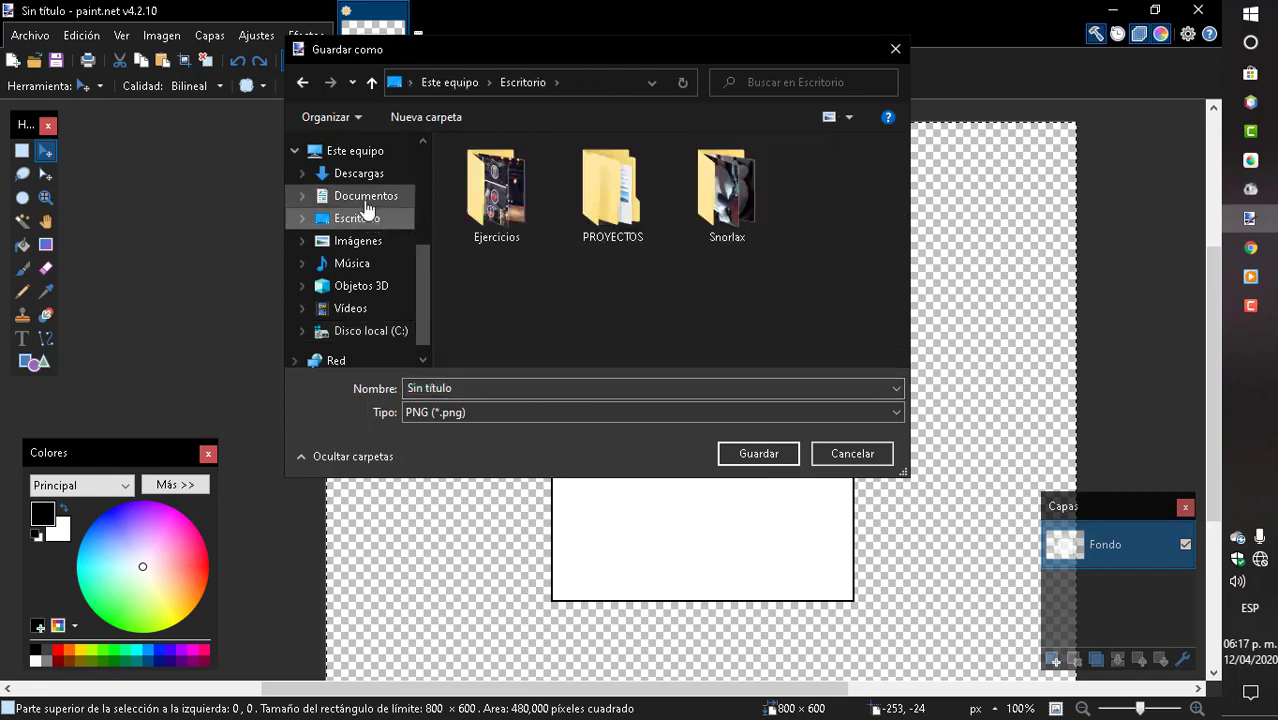
pyautogui.click(750, 458)
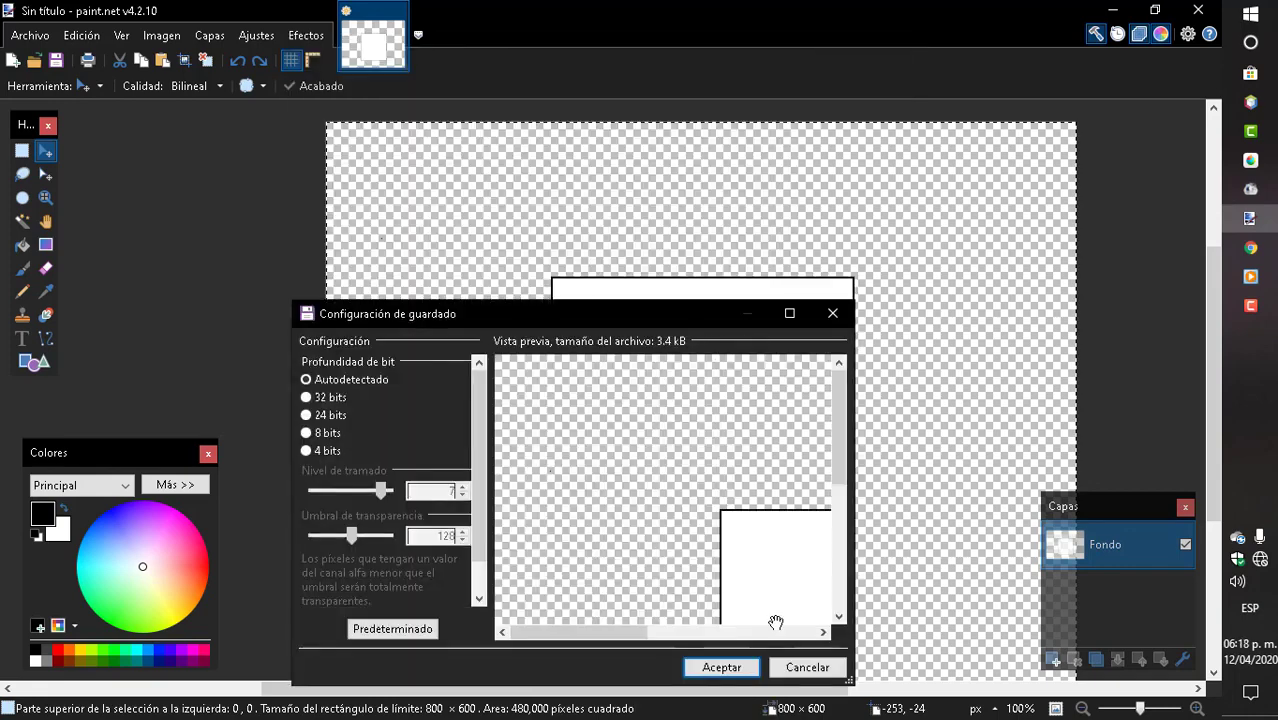
pyautogui.click(722, 665)
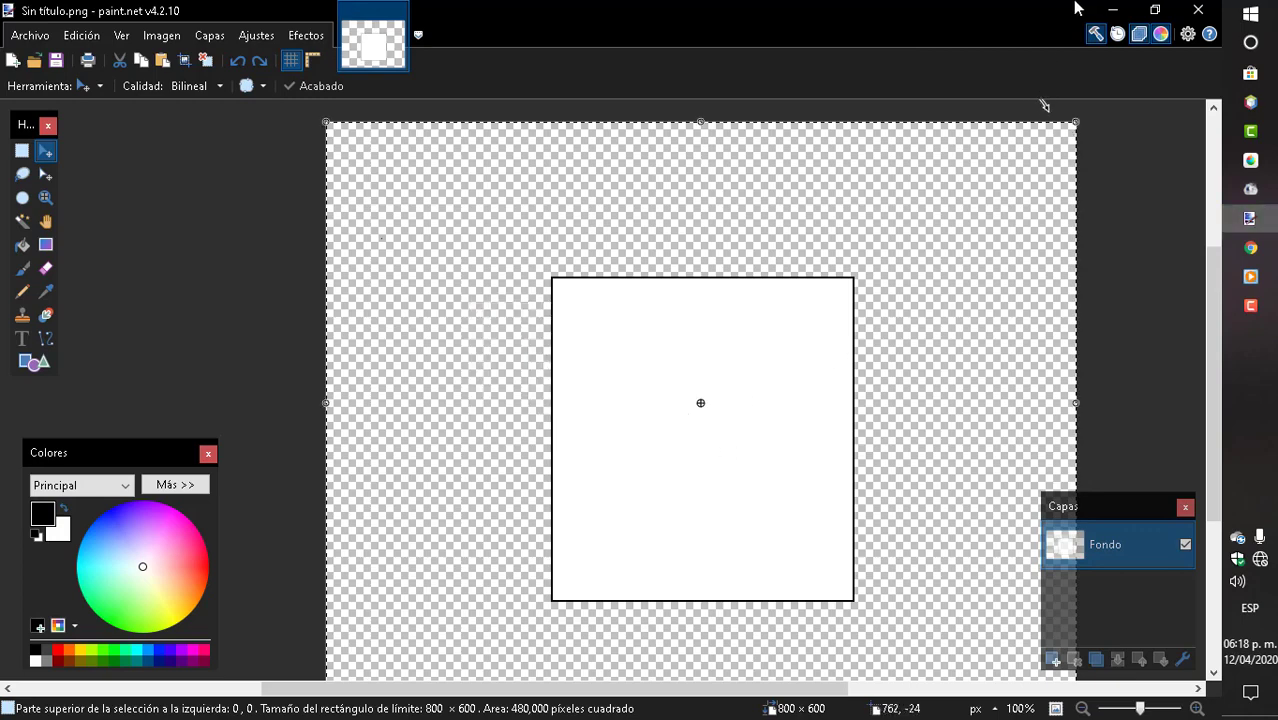
pyautogui.click(1111, 10)
# Open Sin título.png in Photo Viewer, close it, and return to paint.net
pyautogui.moveTo(139, 62); pyautogui.dragTo(628, 236)
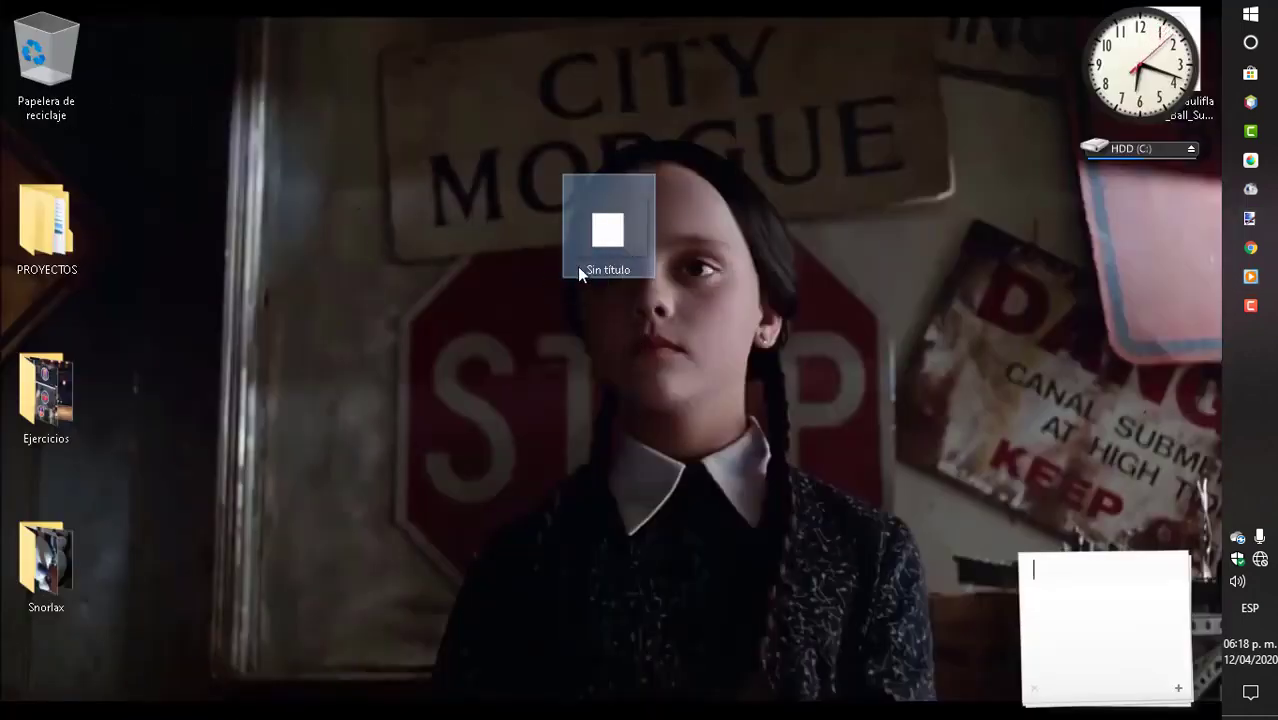
pyautogui.moveTo(608, 228)
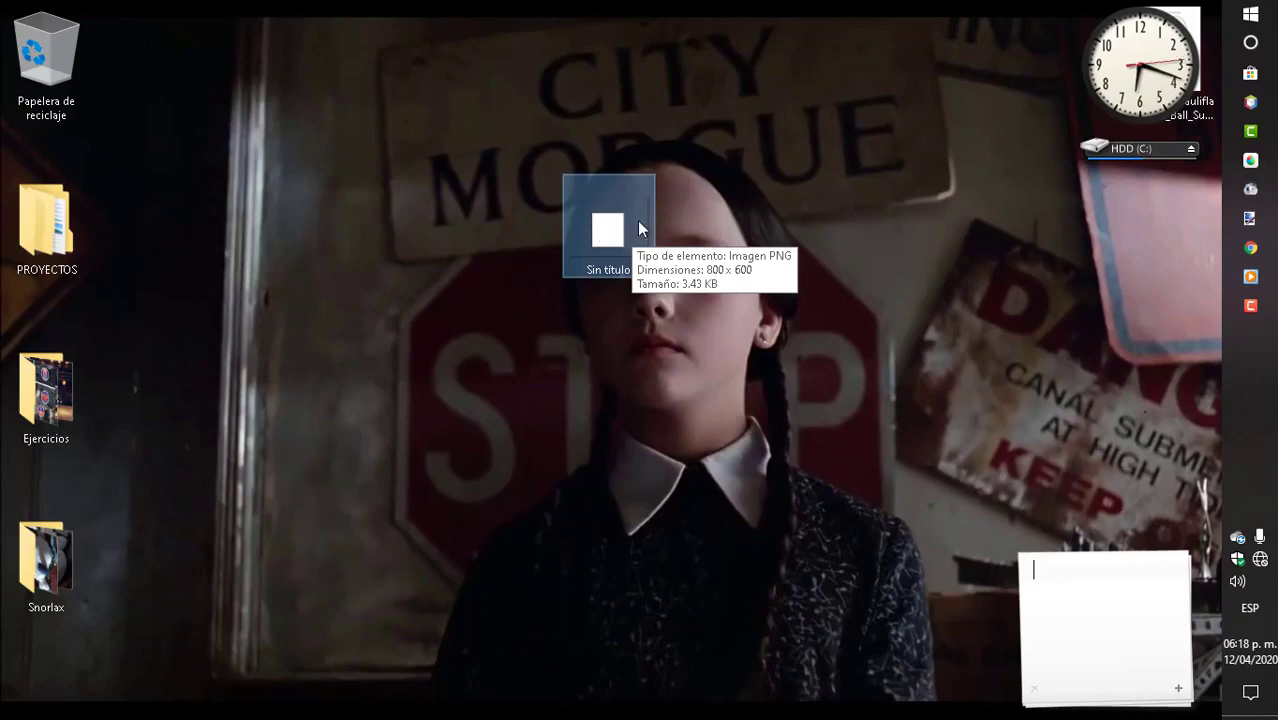
pyautogui.press('Return')
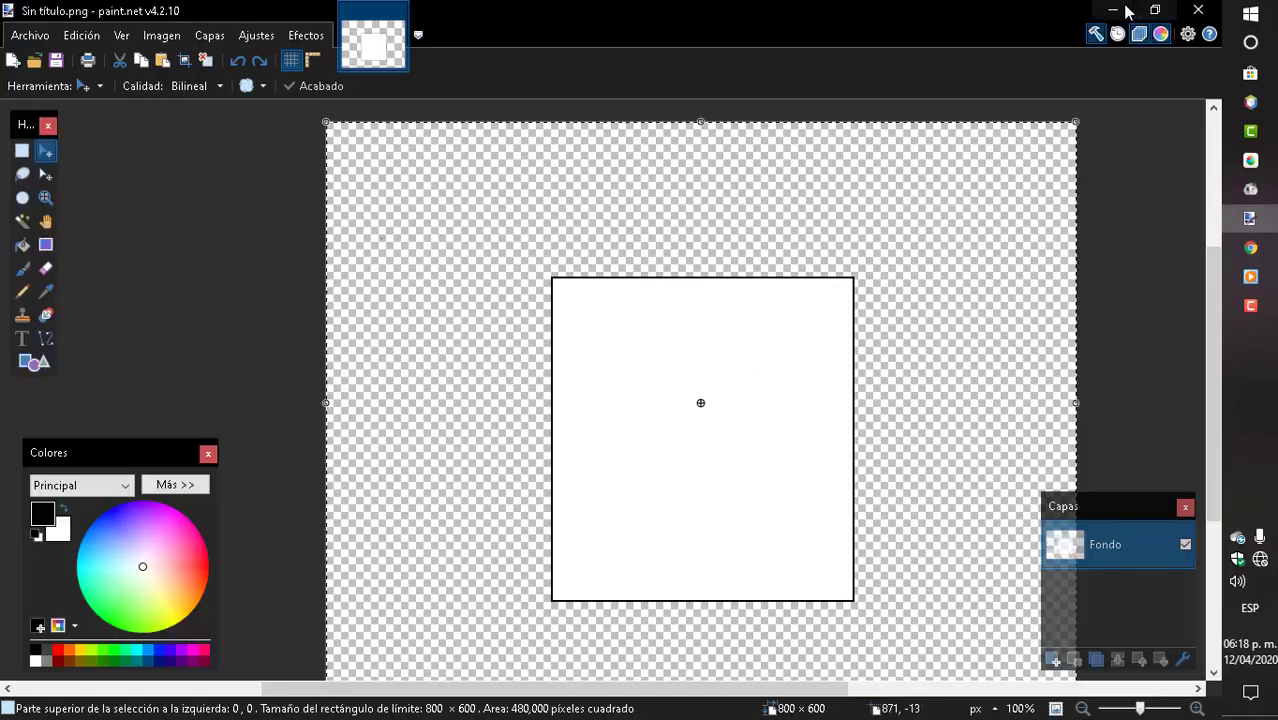
pyautogui.click(1113, 10)
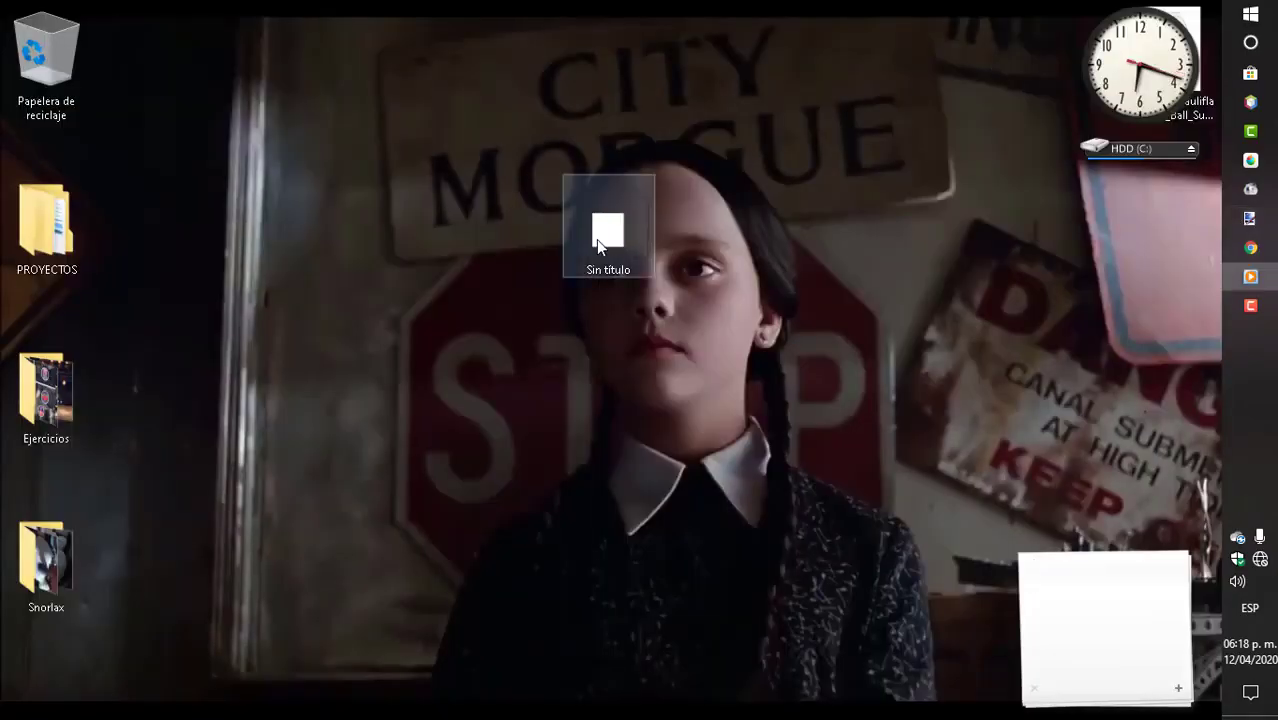
pyautogui.moveTo(596, 239)
pyautogui.mouseDown()
pyautogui.moveTo(413, 410)
pyautogui.moveTo(288, 450)
pyautogui.moveTo(254, 399)
pyautogui.mouseUp()
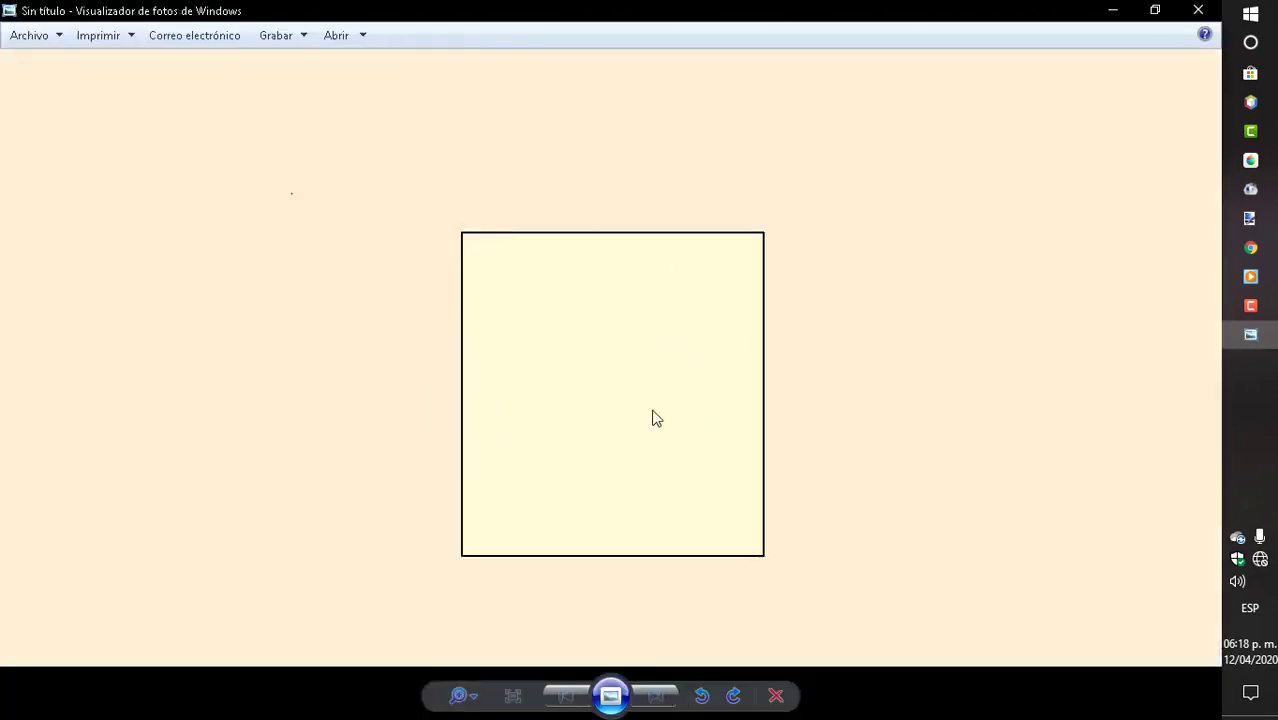
pyautogui.click(1192, 11)
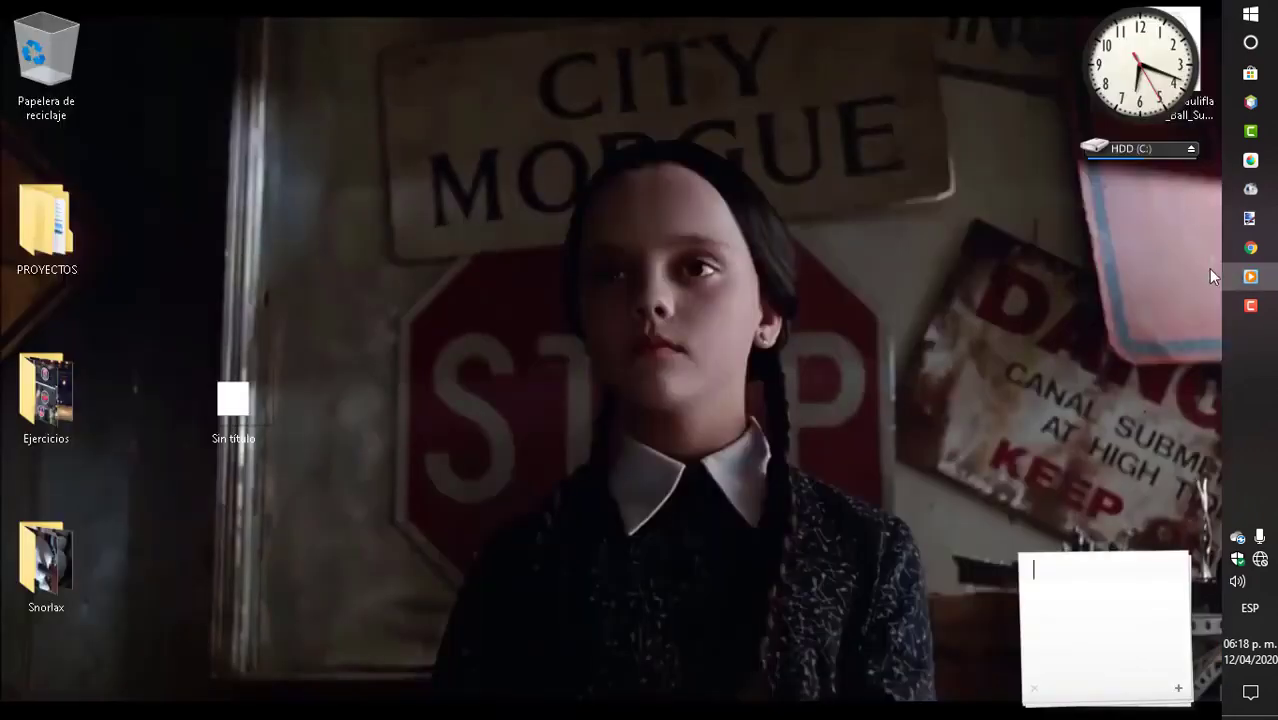
pyautogui.click(1250, 218)
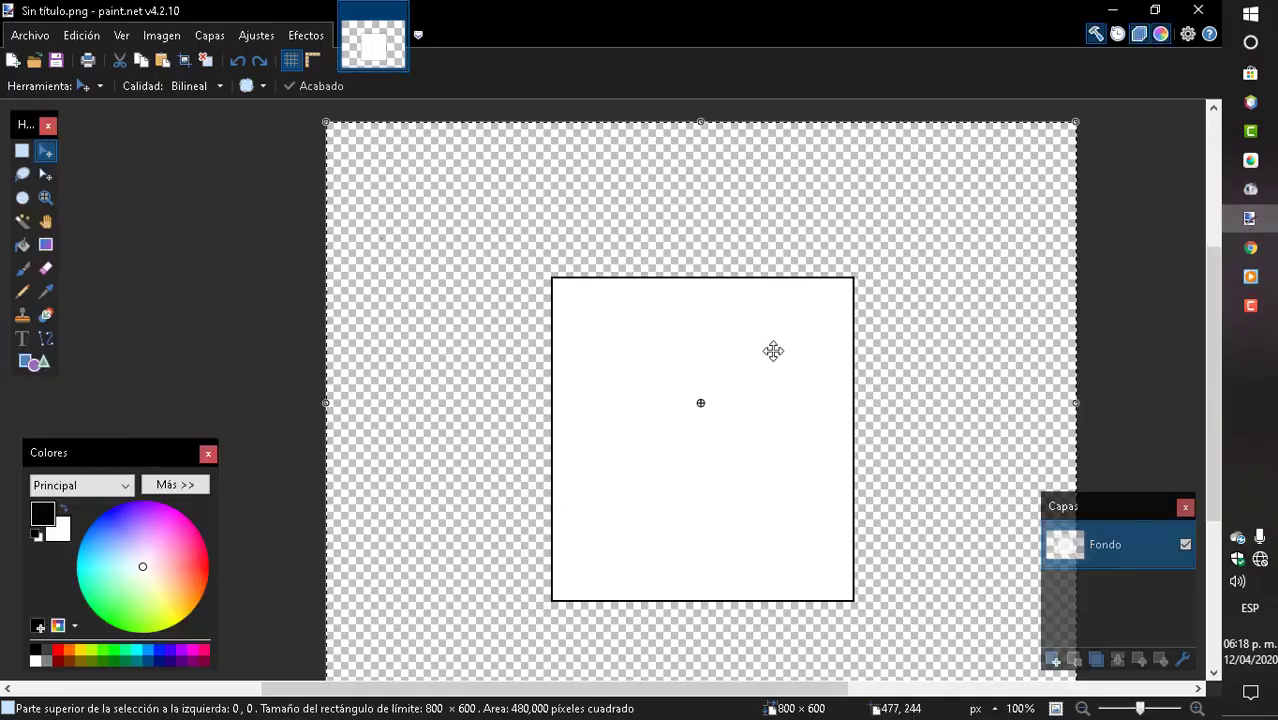
# Clear the selection and set up Save As to Escritorio with JPEG as the file type
pyautogui.click(22, 150)
pyautogui.click(359, 201)
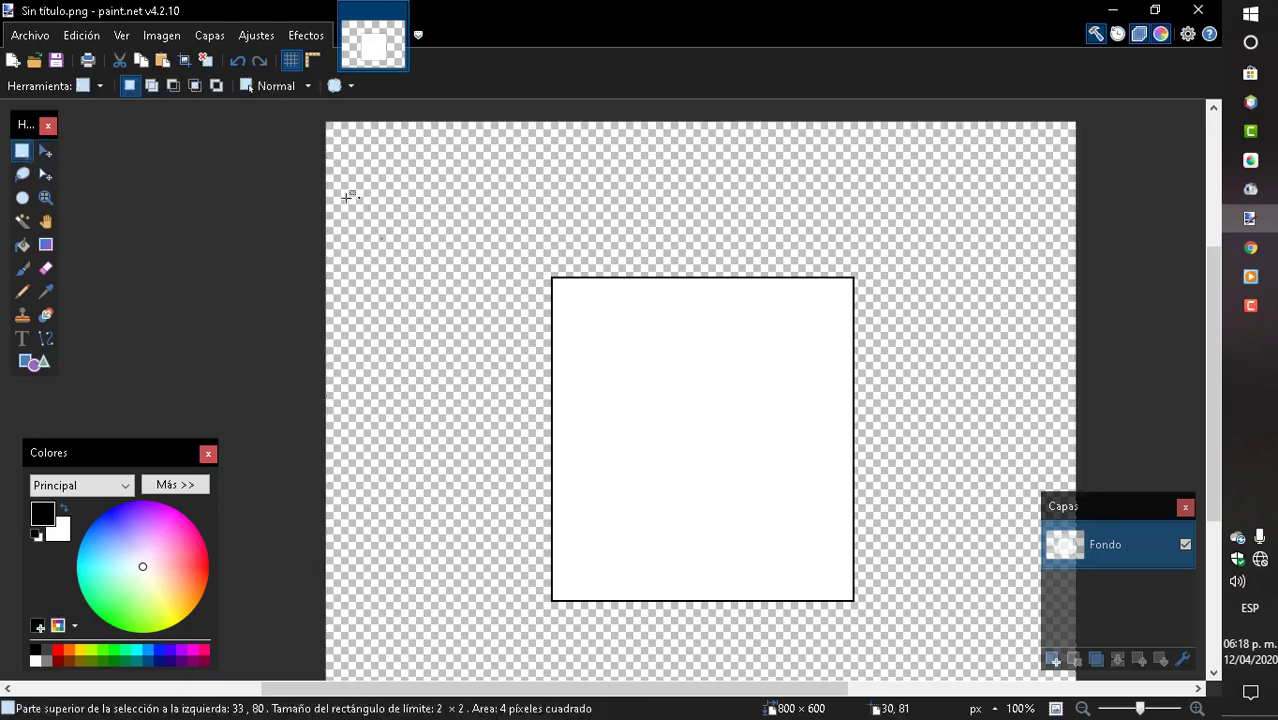
pyautogui.click(29, 35)
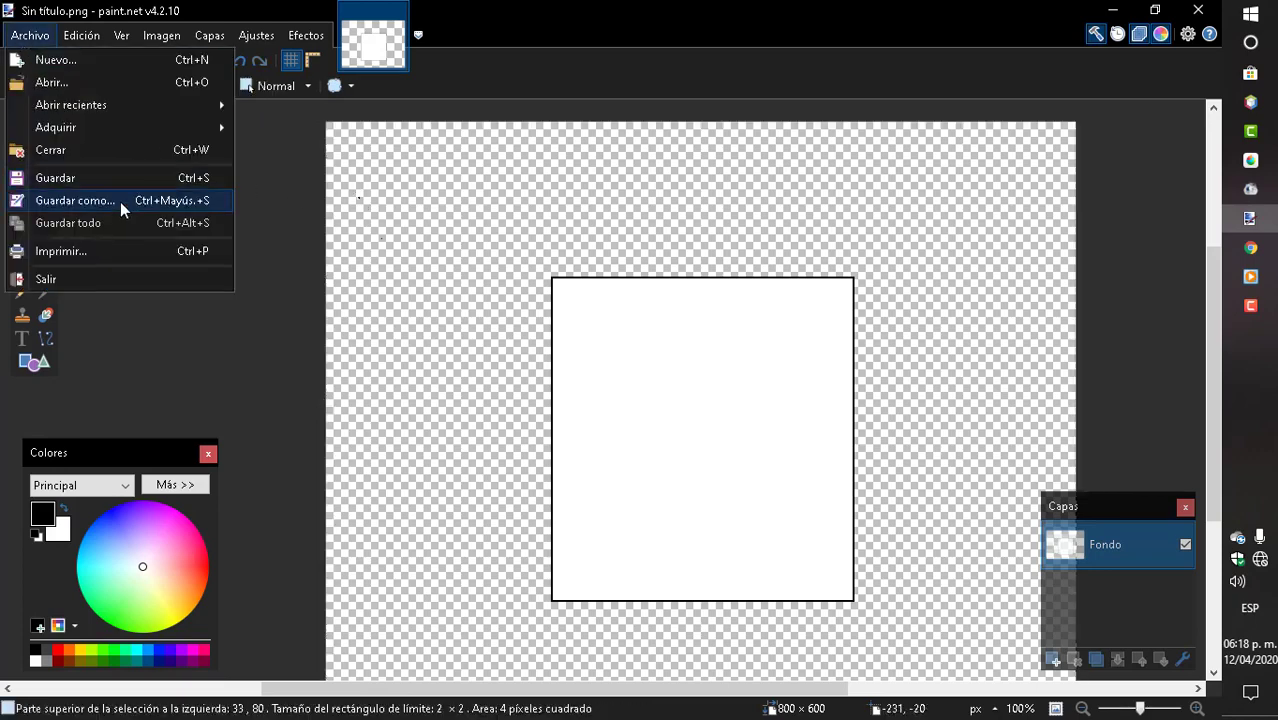
pyautogui.click(120, 202)
pyautogui.click(470, 412)
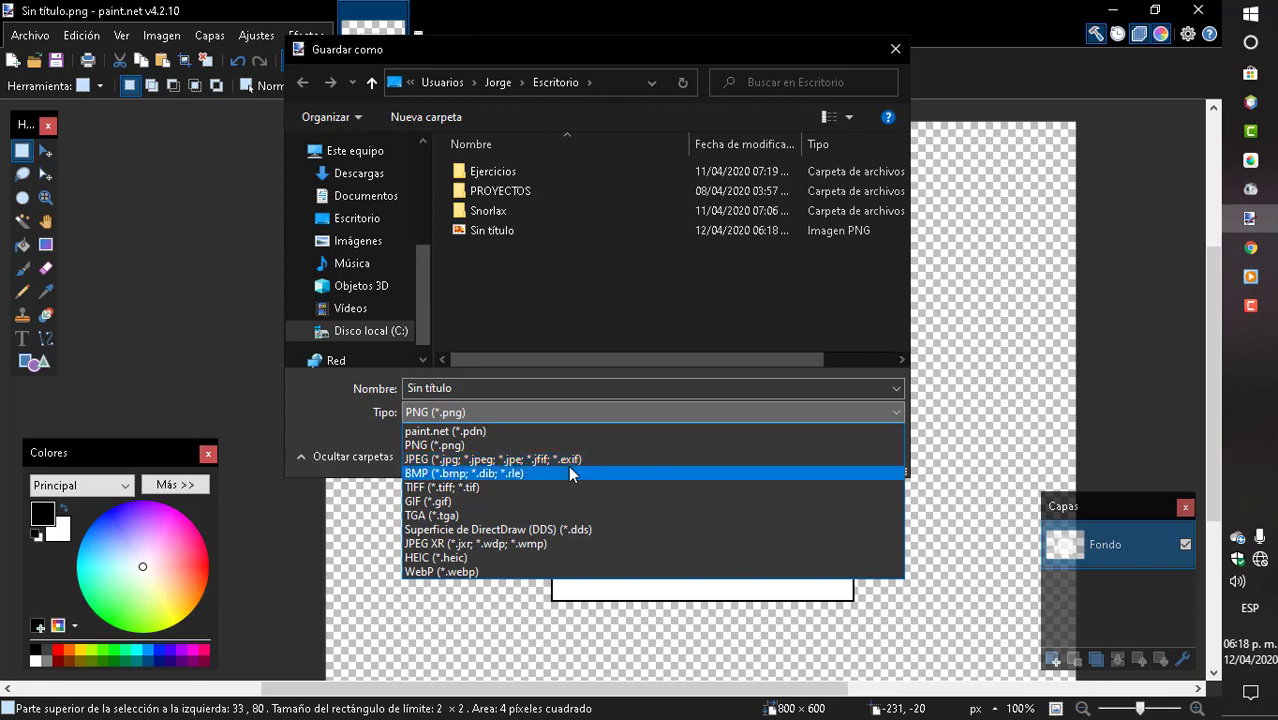
pyautogui.click(562, 459)
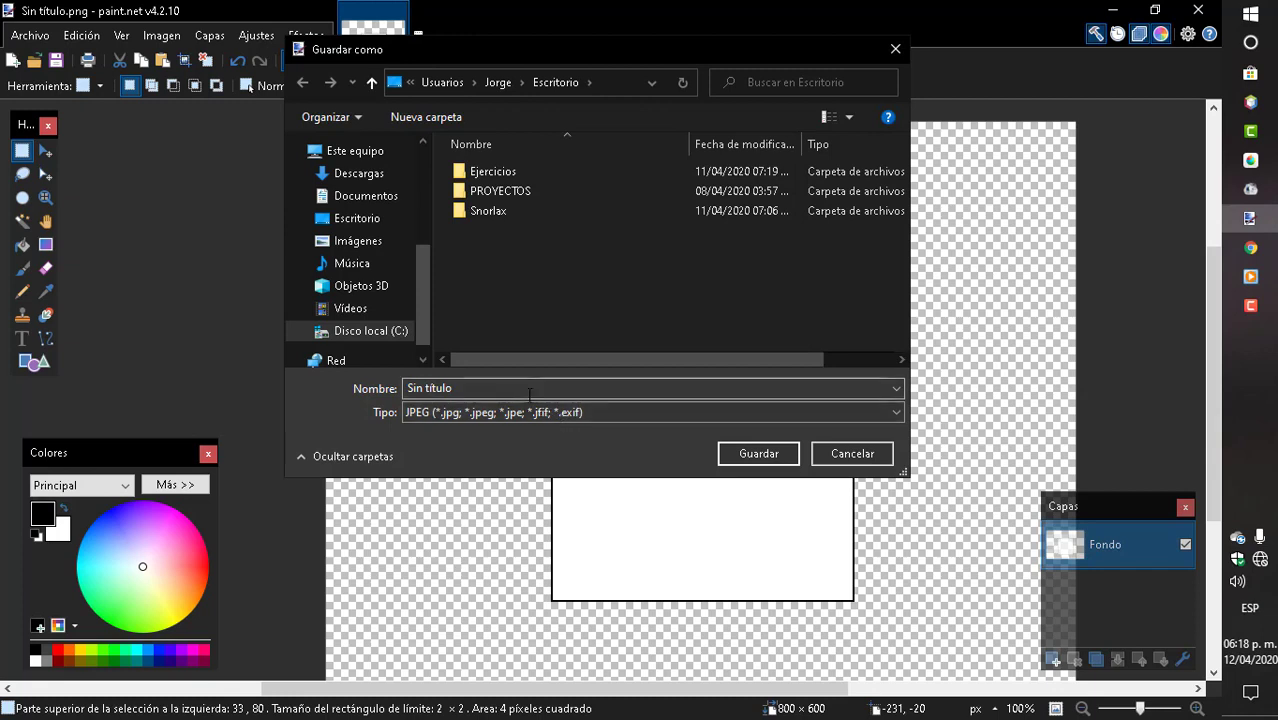
pyautogui.hotkey('shift', 'Tab')
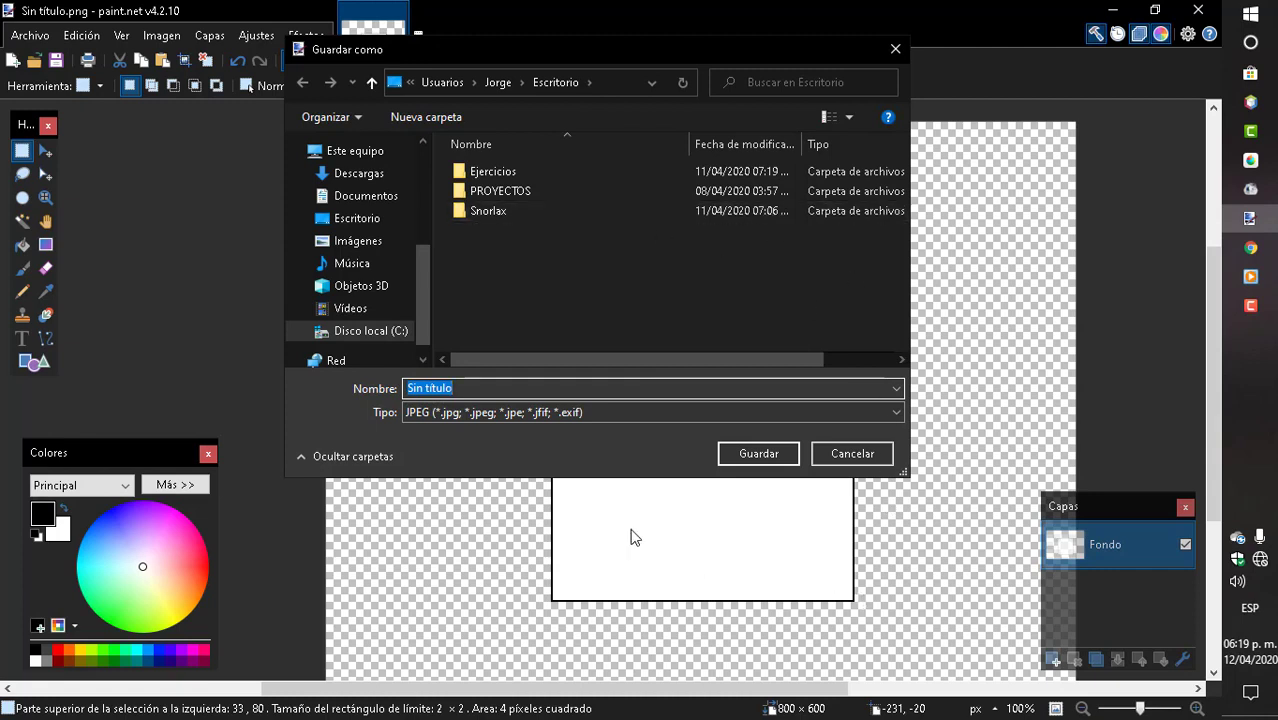
# Rename the file to 'prueba' and save it as JPEG at quality 95
pyautogui.click(537, 387)
pyautogui.moveTo(537, 387); pyautogui.dragTo(376, 388)
pyautogui.write('rueba')
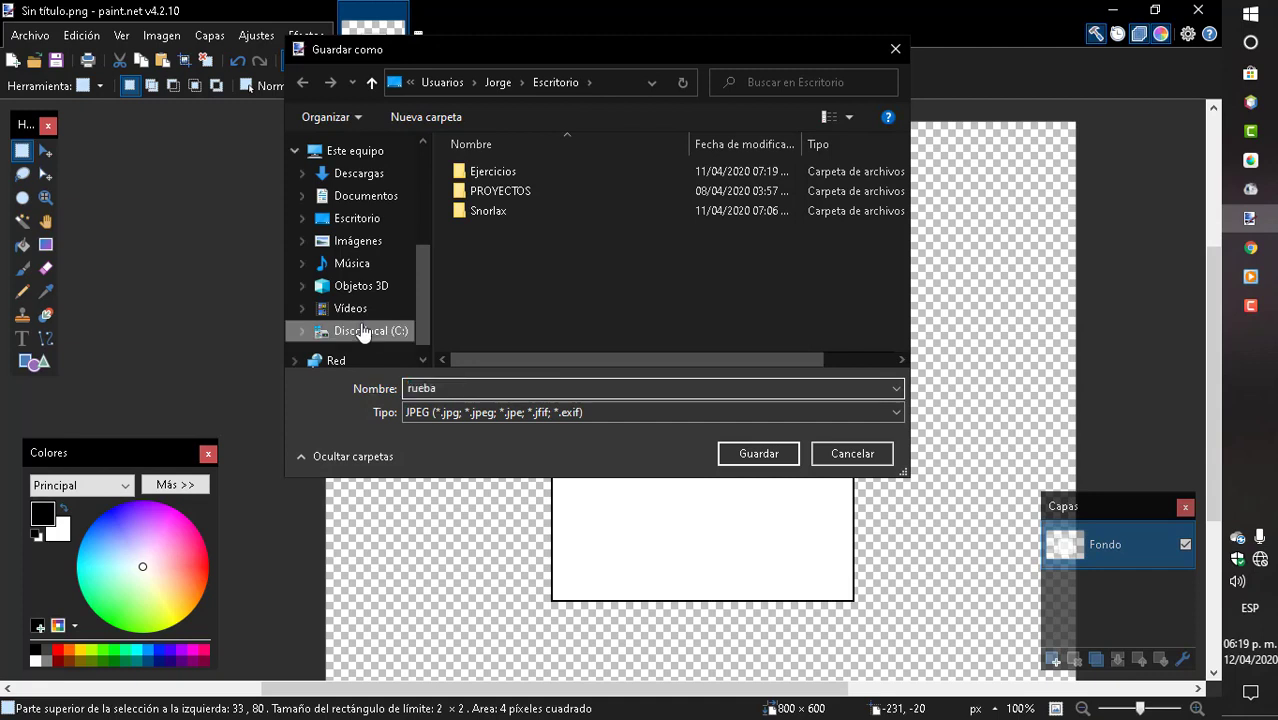
pyautogui.write('p')
pyautogui.click(776, 453)
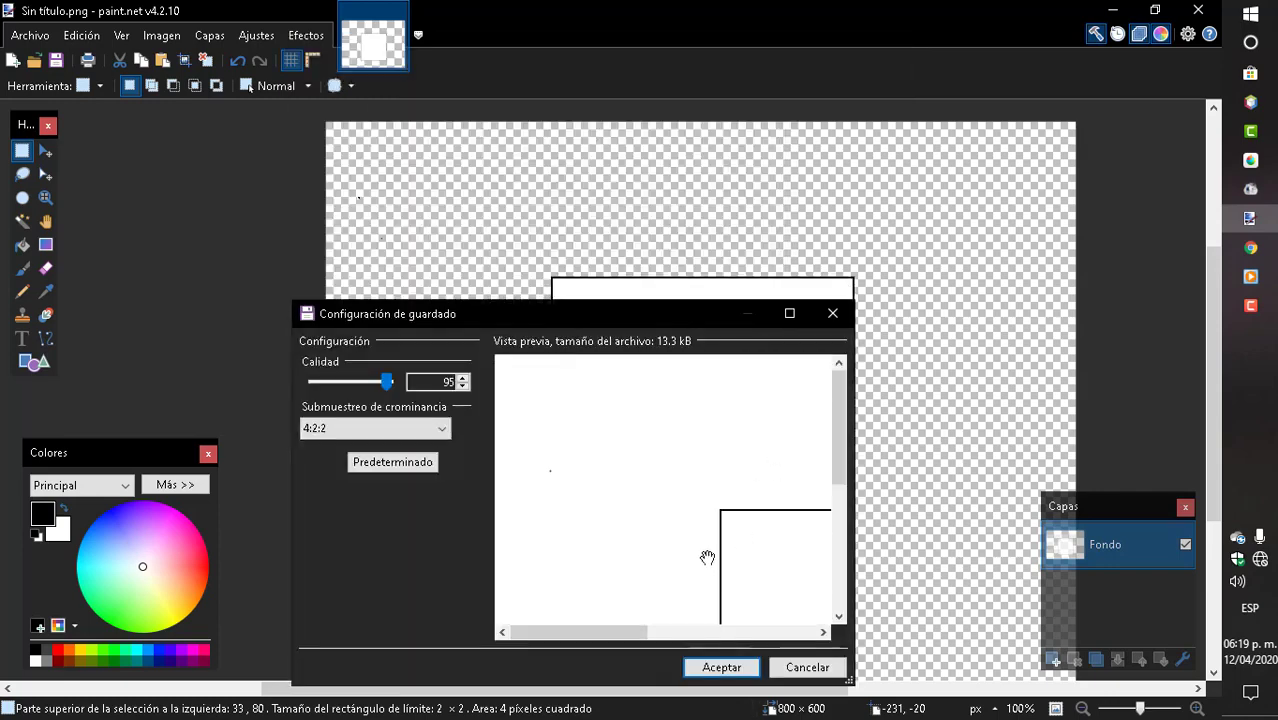
pyautogui.moveTo(756, 491)
pyautogui.mouseDown()
pyautogui.moveTo(682, 442)
pyautogui.moveTo(704, 462)
pyautogui.moveTo(585, 516)
pyautogui.moveTo(658, 470)
pyautogui.mouseUp()
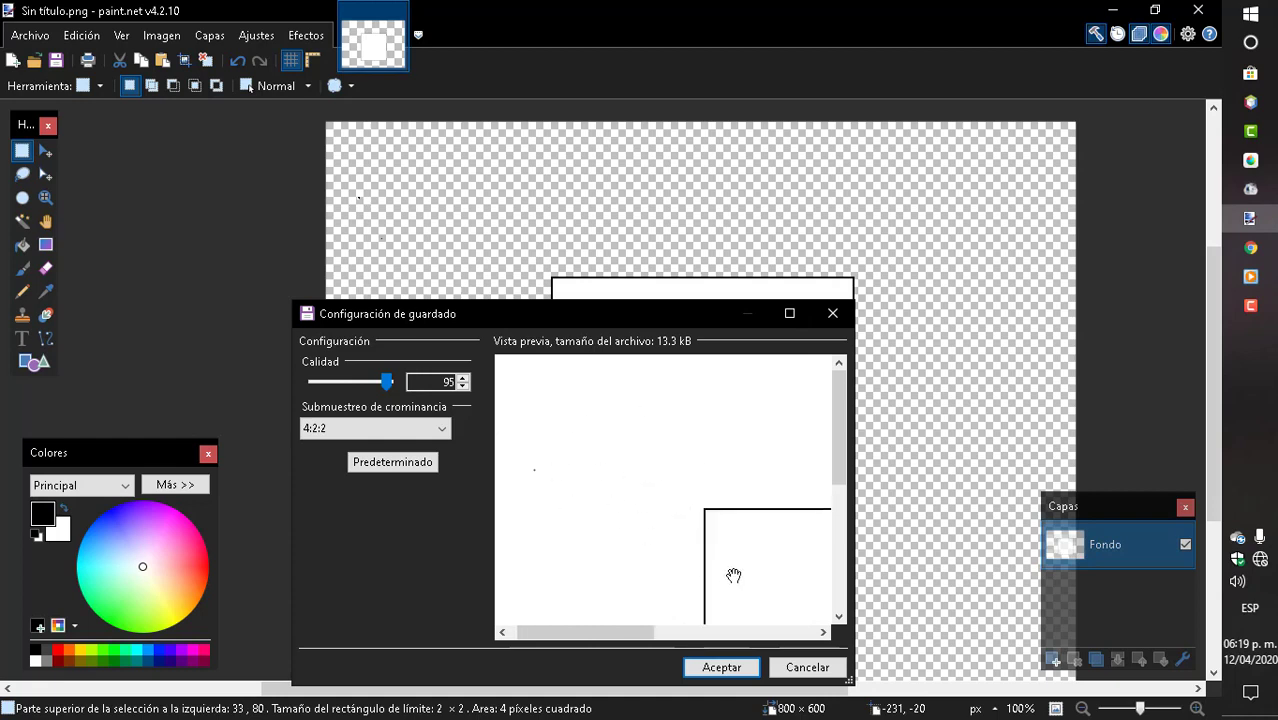
pyautogui.click(720, 667)
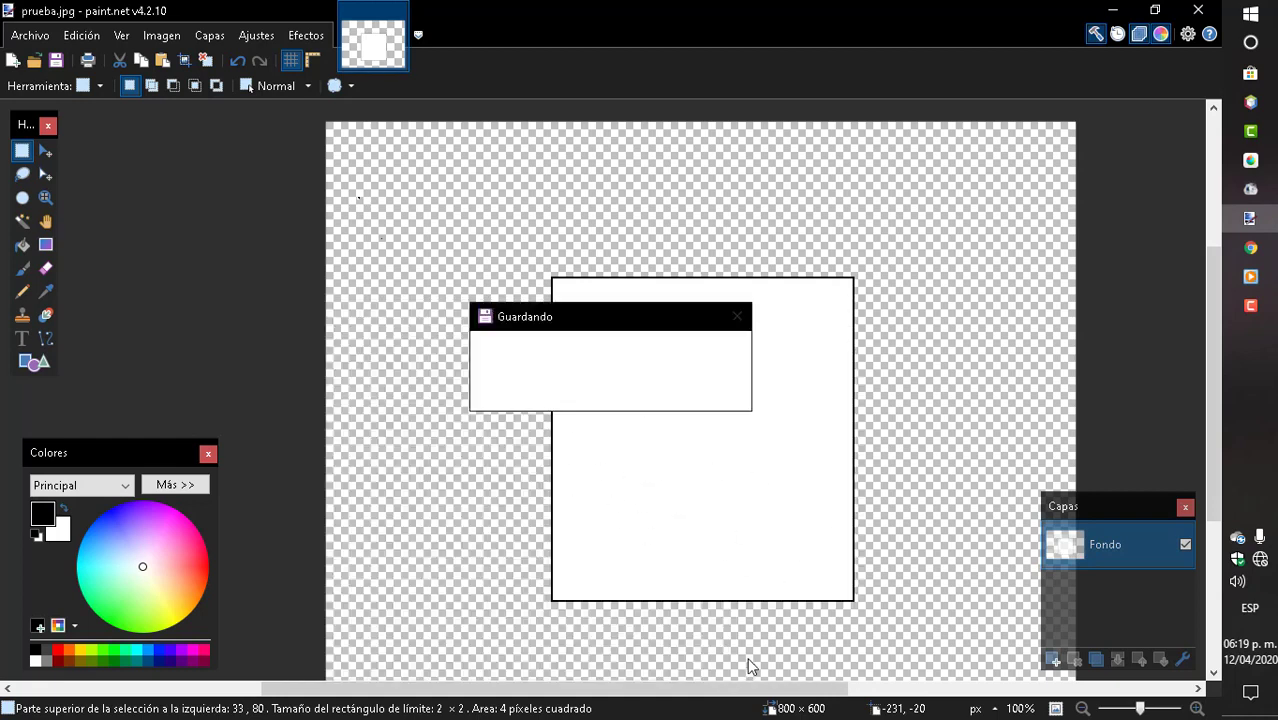
pyautogui.click(1112, 10)
# Drag the prueba JPEG icon beside the Sin título icon on the desktop
pyautogui.moveTo(140, 65); pyautogui.dragTo(367, 409)
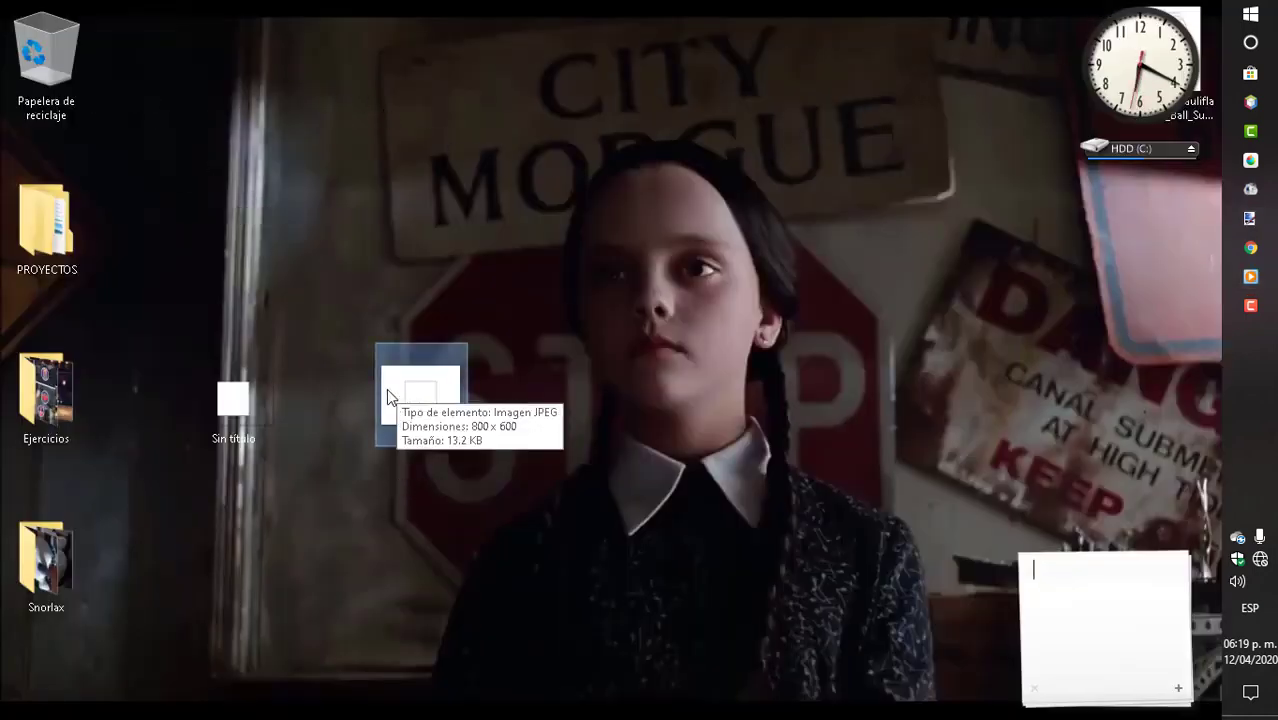
pyautogui.moveTo(332, 330); pyautogui.dragTo(496, 459)
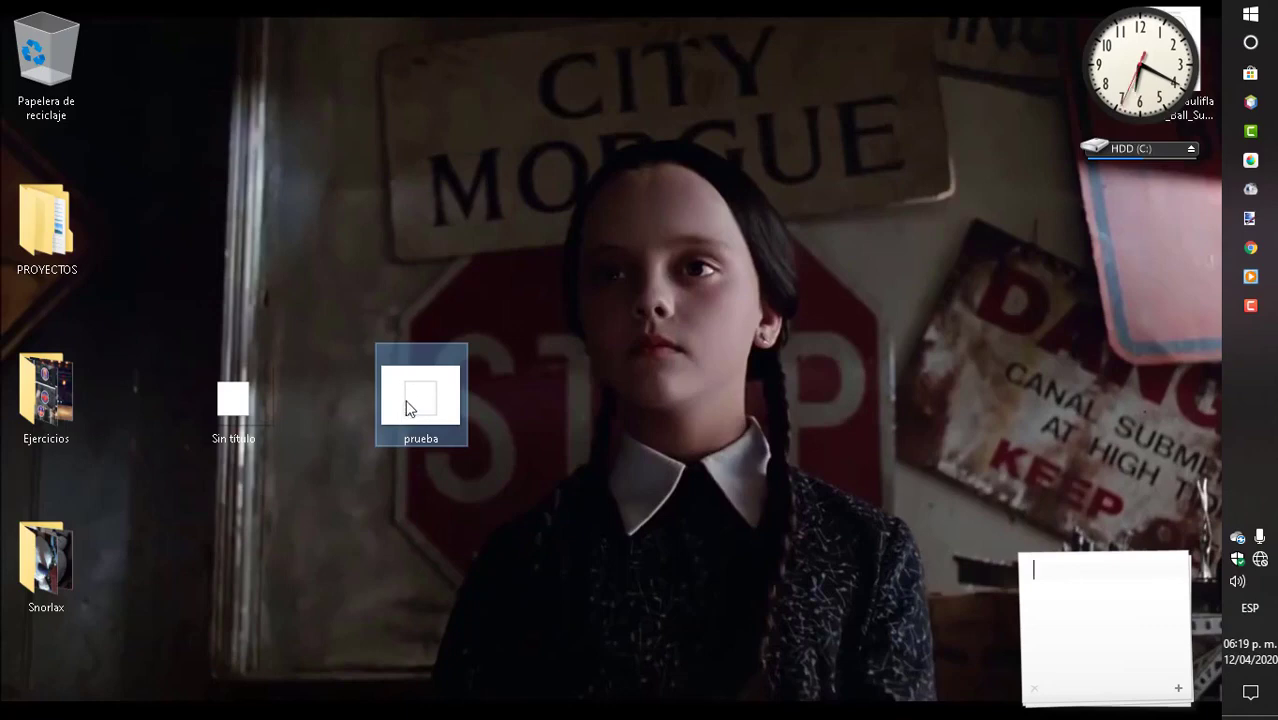
pyautogui.moveTo(419, 419); pyautogui.dragTo(351, 403)
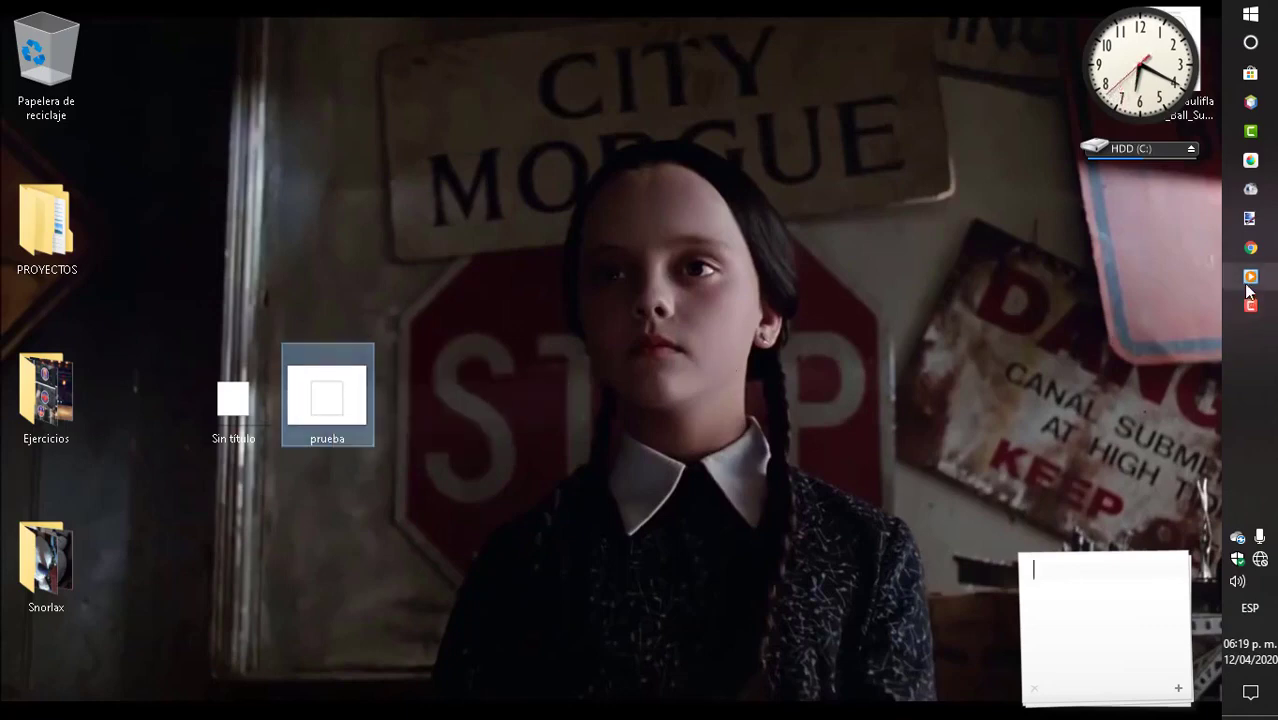
# Restore paint.net and open Save As with the file type list showing
pyautogui.click(1250, 218)
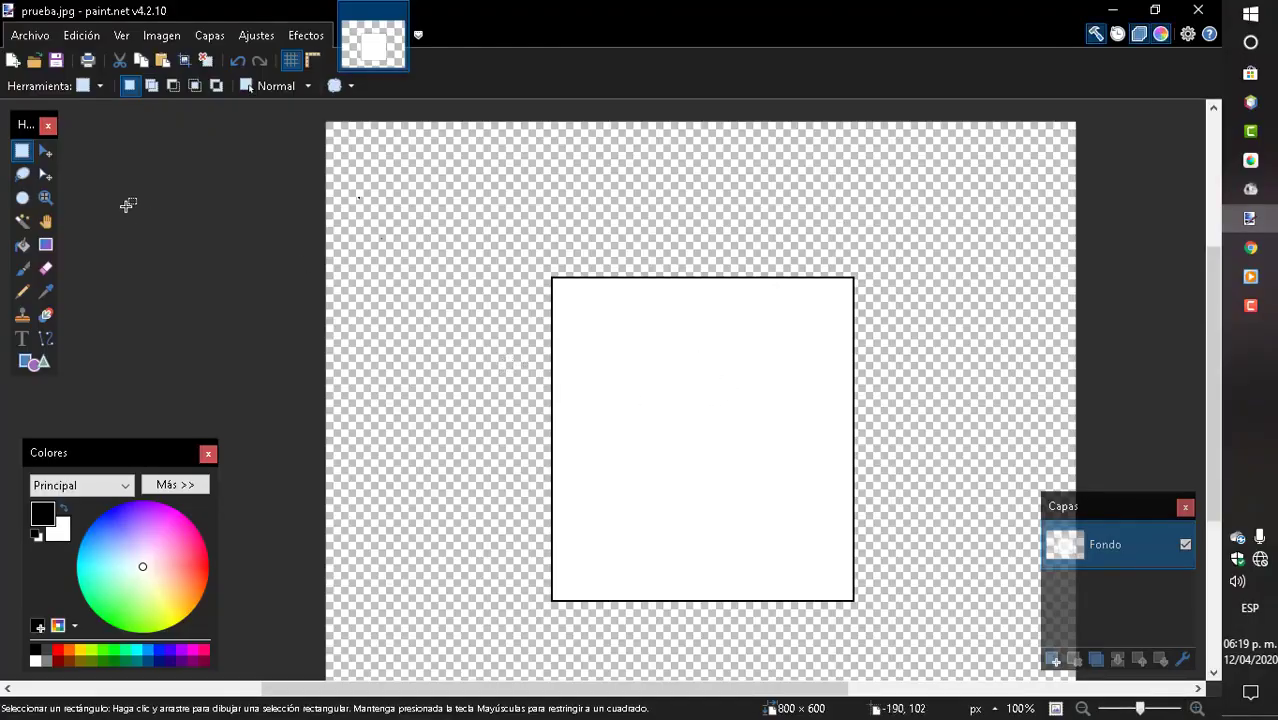
pyautogui.click(42, 42)
pyautogui.click(88, 200)
pyautogui.click(480, 412)
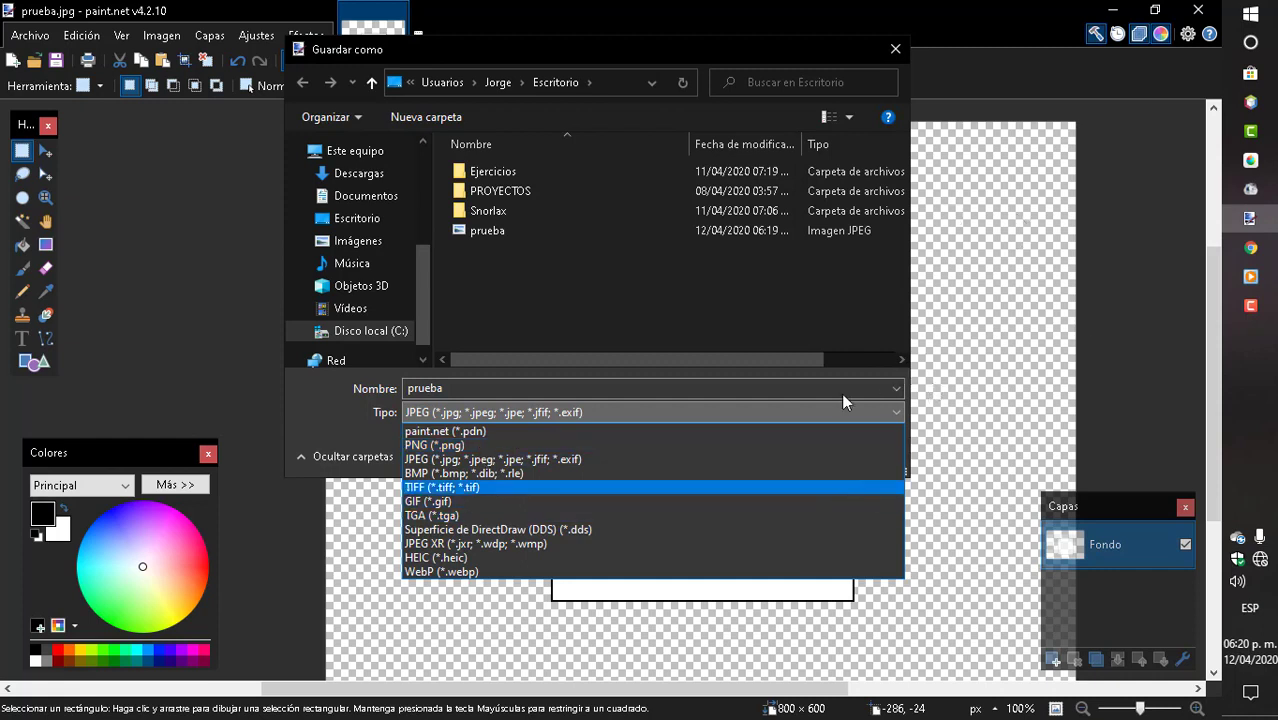
# Switch the type to PNG and overwrite Sin título.png, confirming the replacement
pyautogui.click(533, 318)
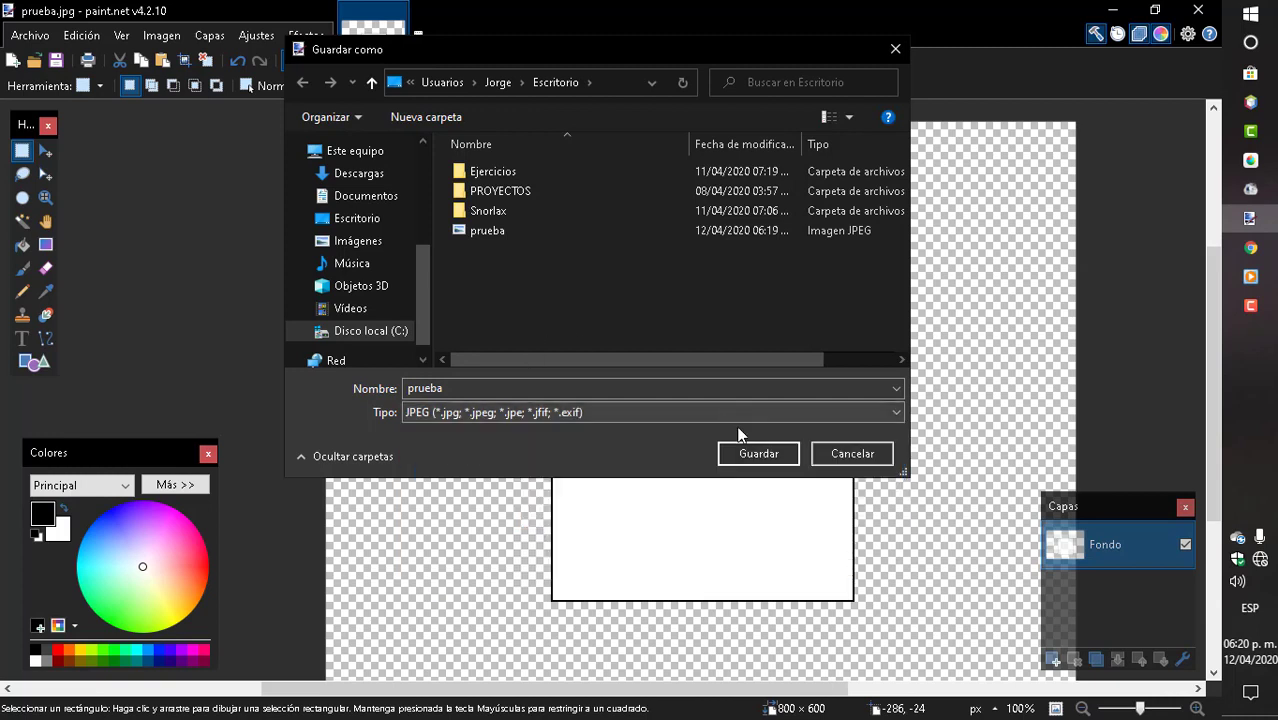
pyautogui.click(544, 403)
pyautogui.click(480, 444)
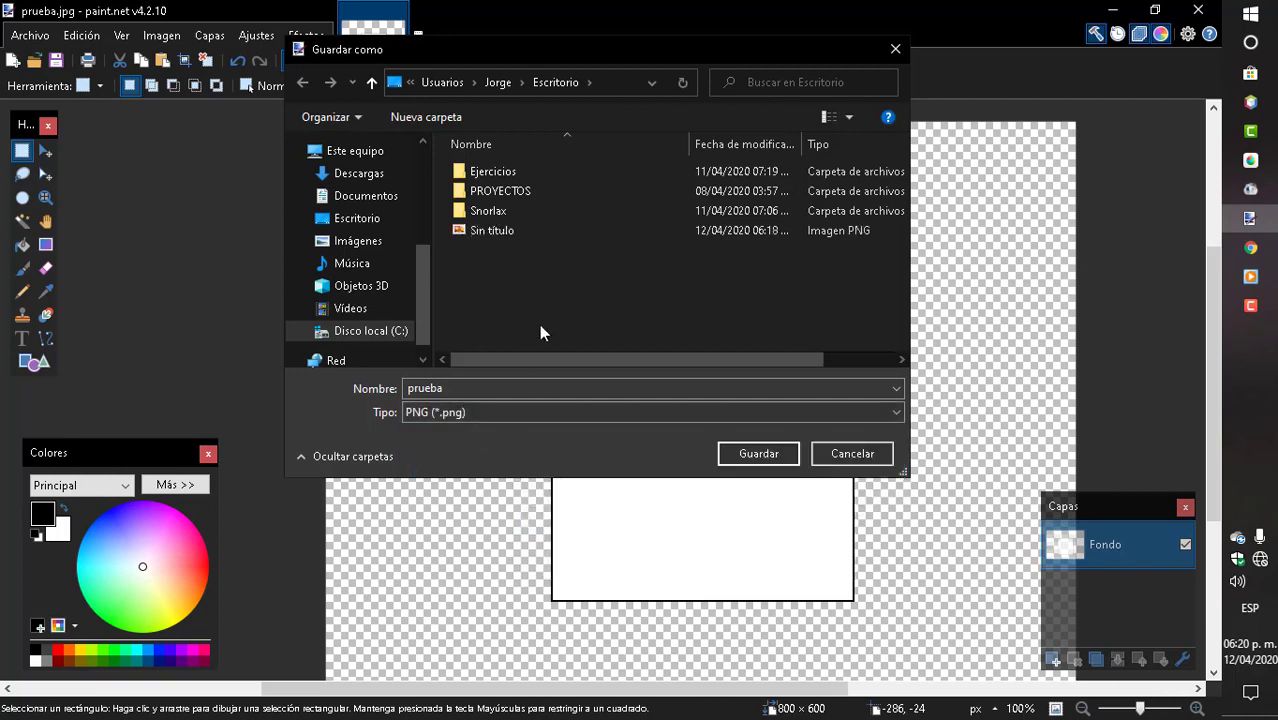
pyautogui.click(492, 231)
pyautogui.click(771, 453)
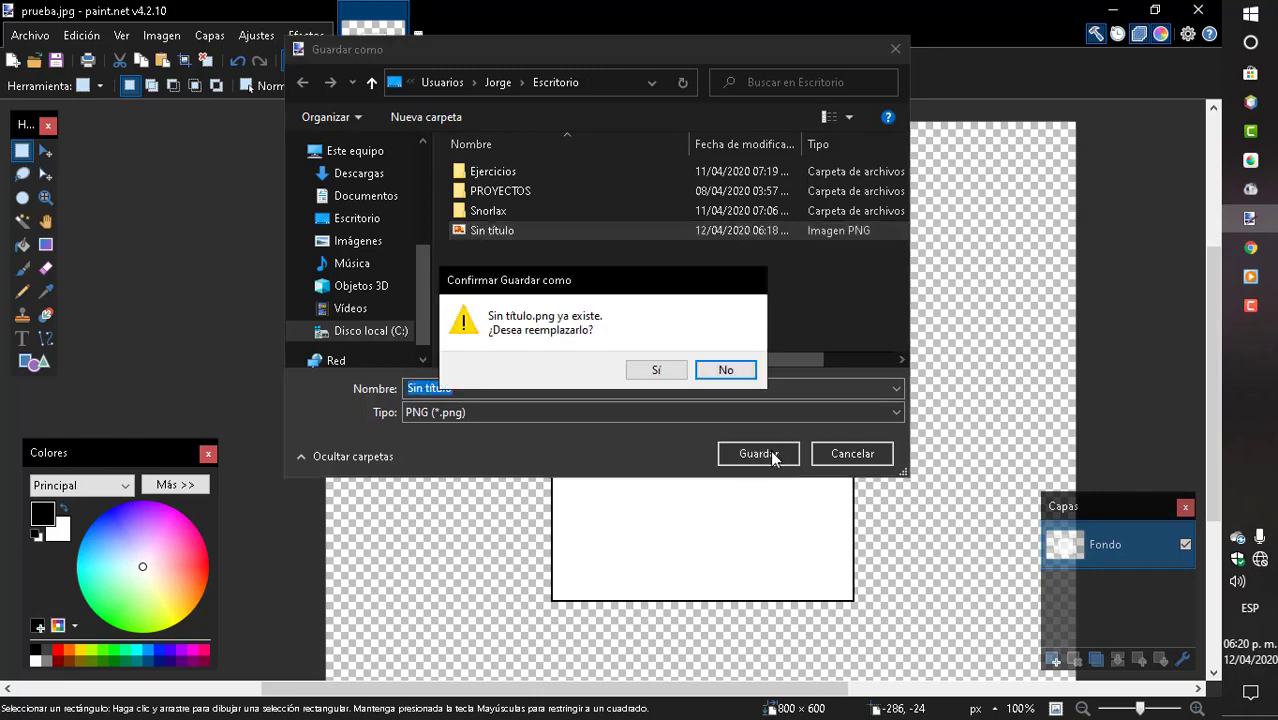
pyautogui.click(655, 365)
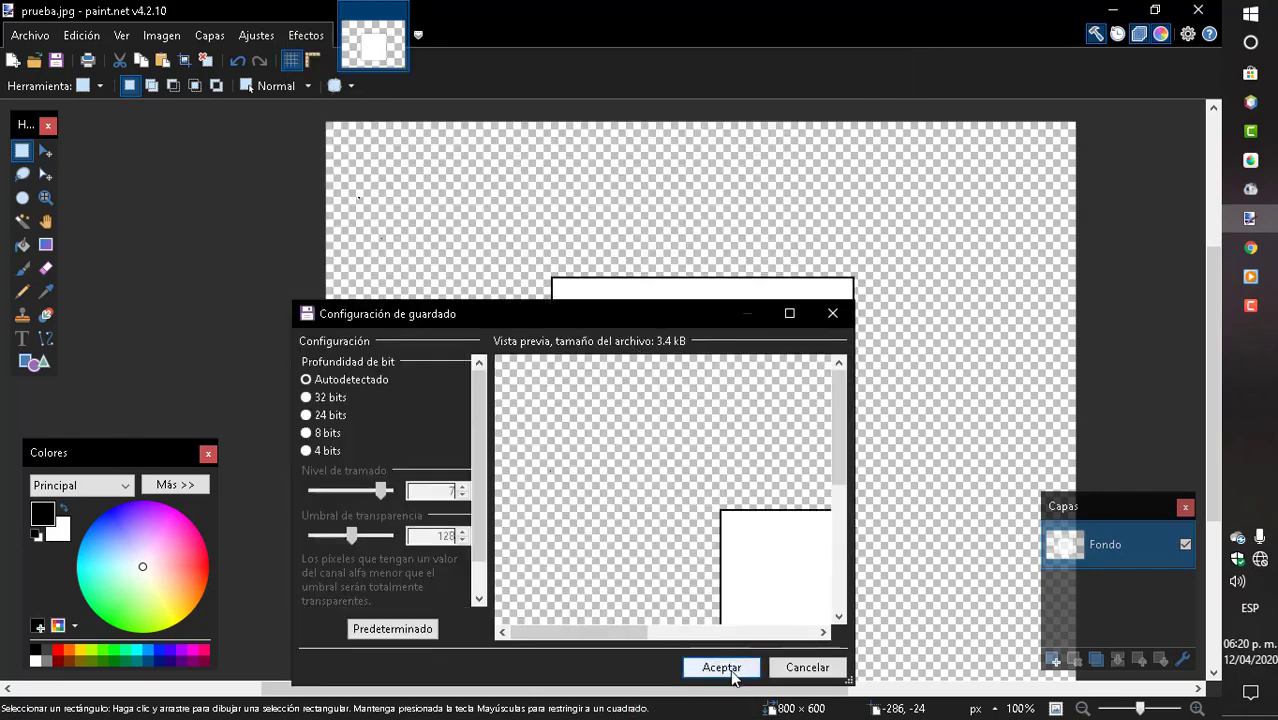
pyautogui.click(721, 667)
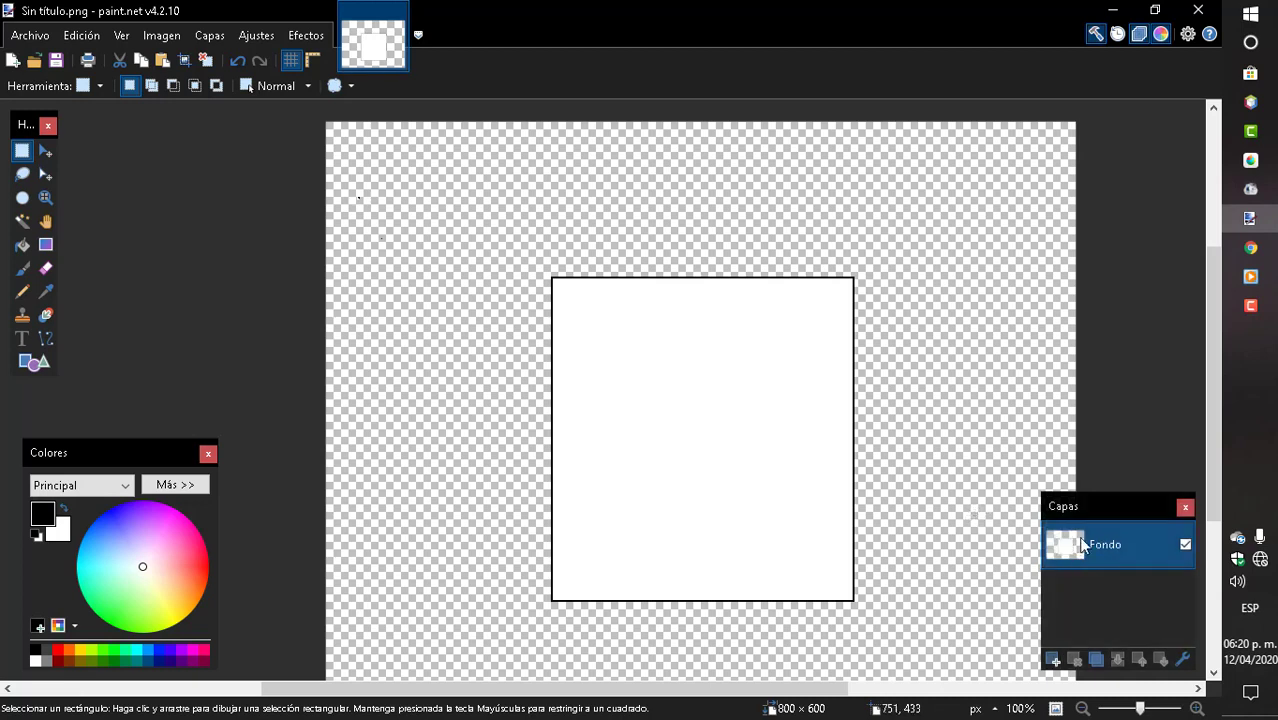
# Select the Fondo layer and paint-bucket the transparent surround white
pyautogui.moveTo(1077, 509)
pyautogui.mouseDown()
pyautogui.moveTo(857, 449)
pyautogui.moveTo(1077, 533)
pyautogui.mouseUp()
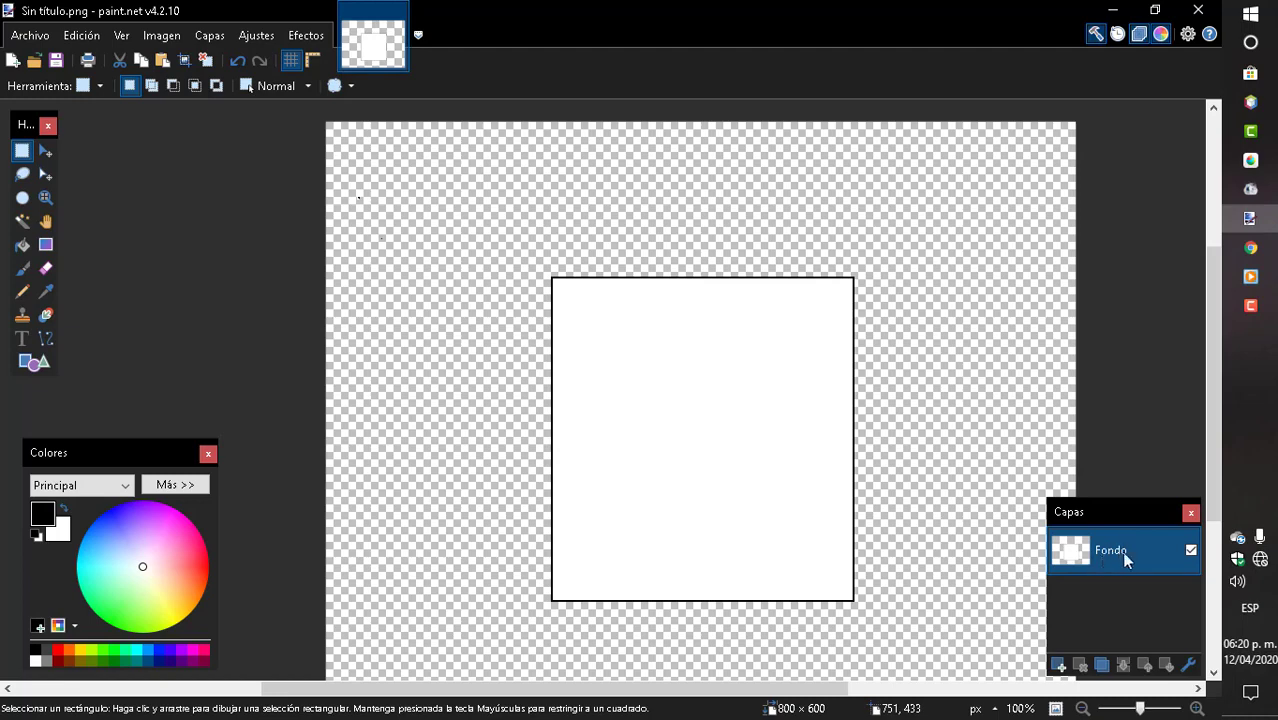
pyautogui.click(1191, 550)
pyautogui.click(22, 244)
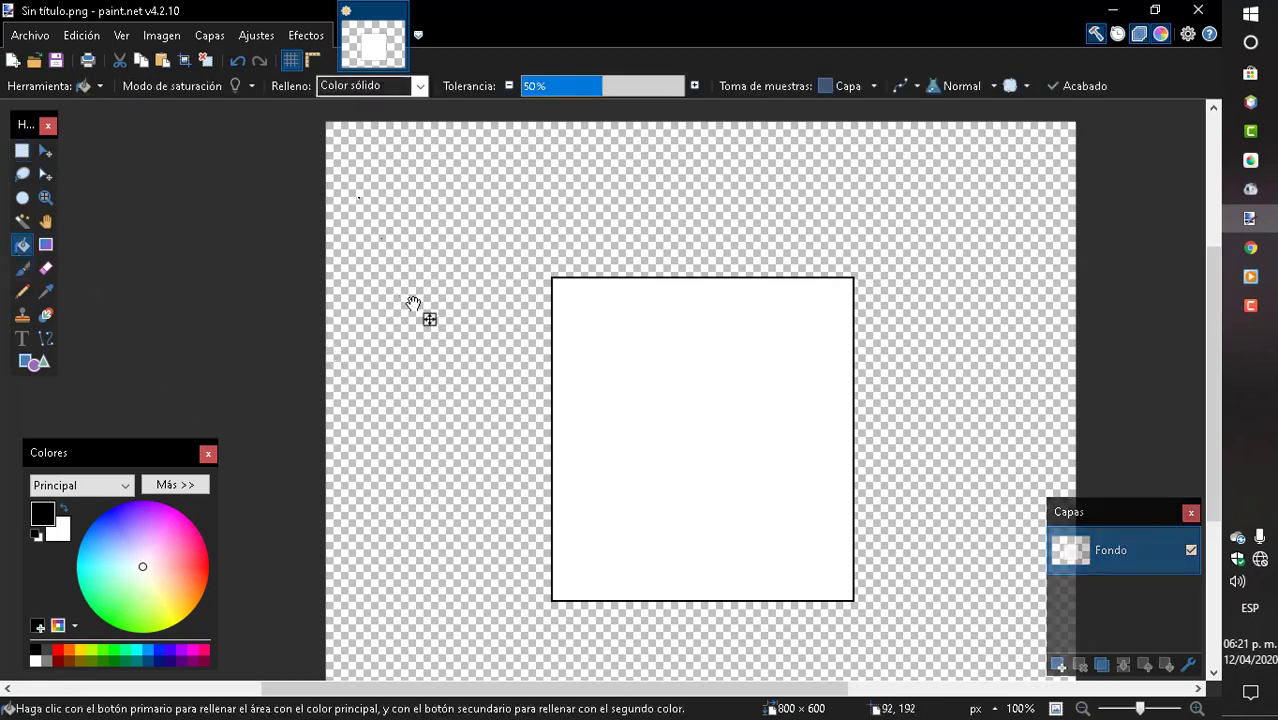
pyautogui.click(22, 150)
pyautogui.click(22, 244)
pyautogui.rightClick(400, 300)
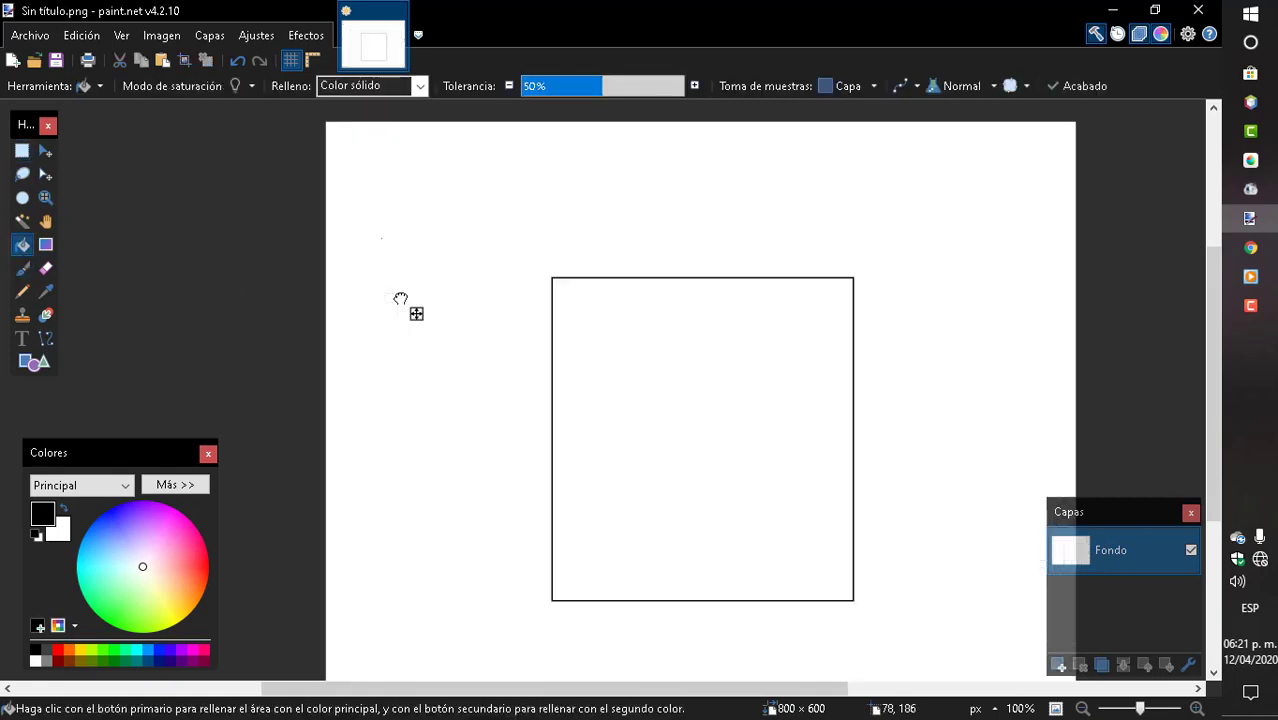
pyautogui.press('s')
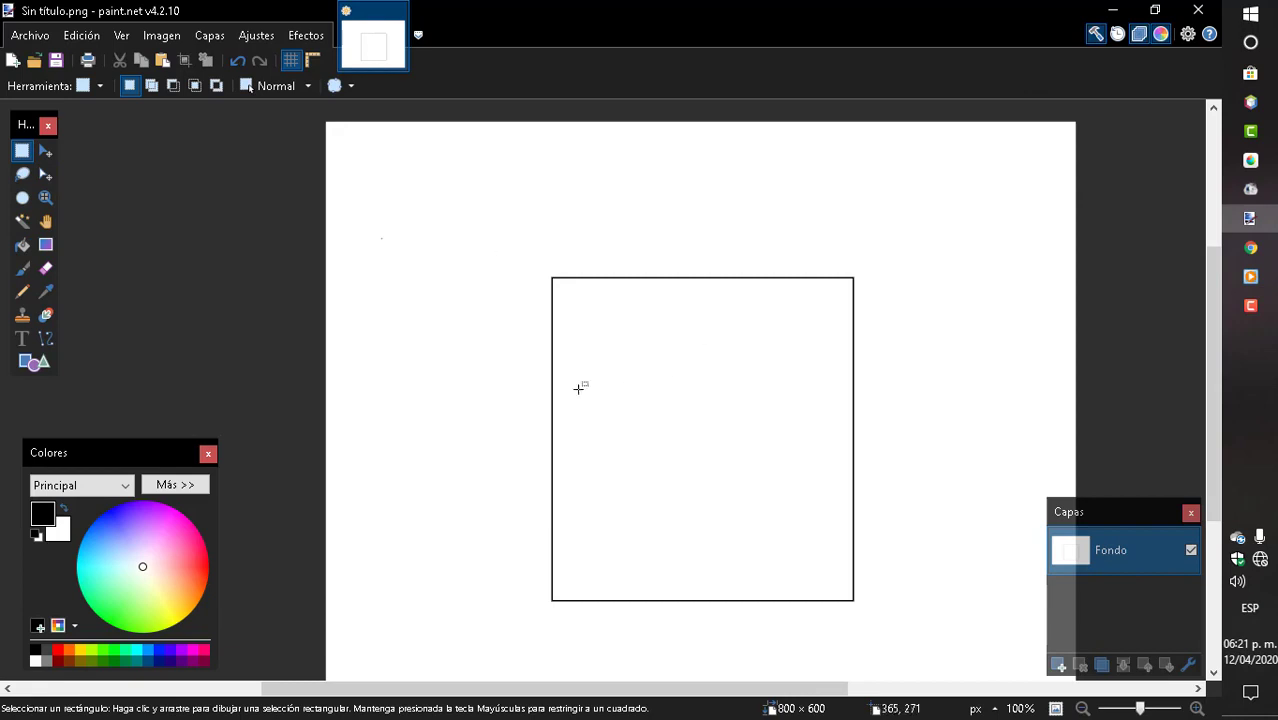
pyautogui.click(22, 338)
# Choose the Komika Axis font and type a person's full name inside the square
pyautogui.click(638, 412)
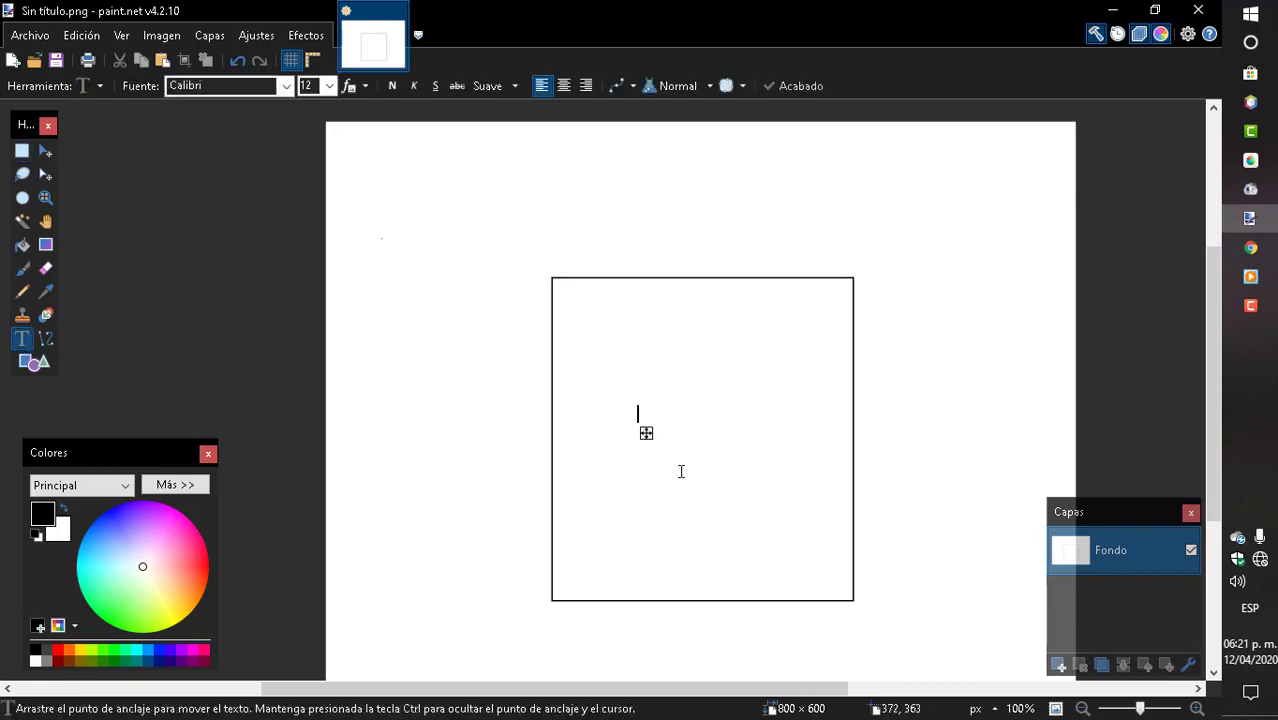
pyautogui.click(286, 86)
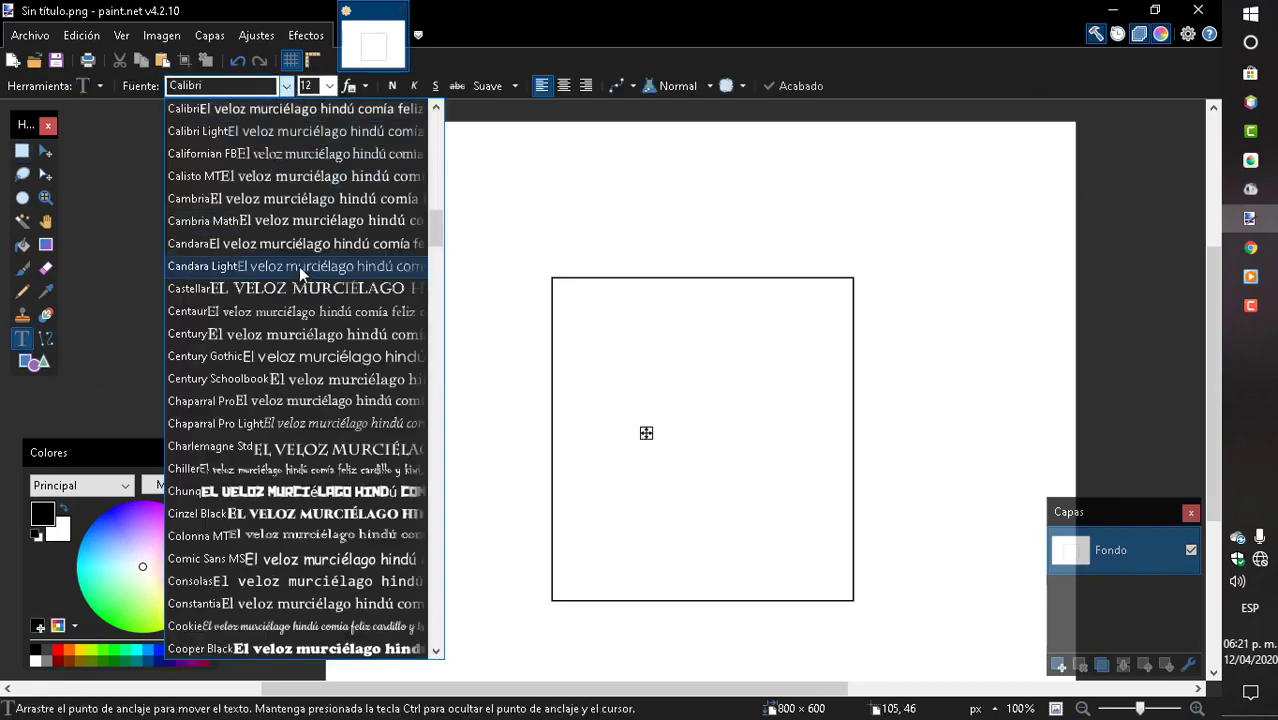
pyautogui.scroll(-15, 290, 350)
pyautogui.scroll(-5, 290, 400)
pyautogui.scroll(-5, 300, 500)
pyautogui.click(309, 552)
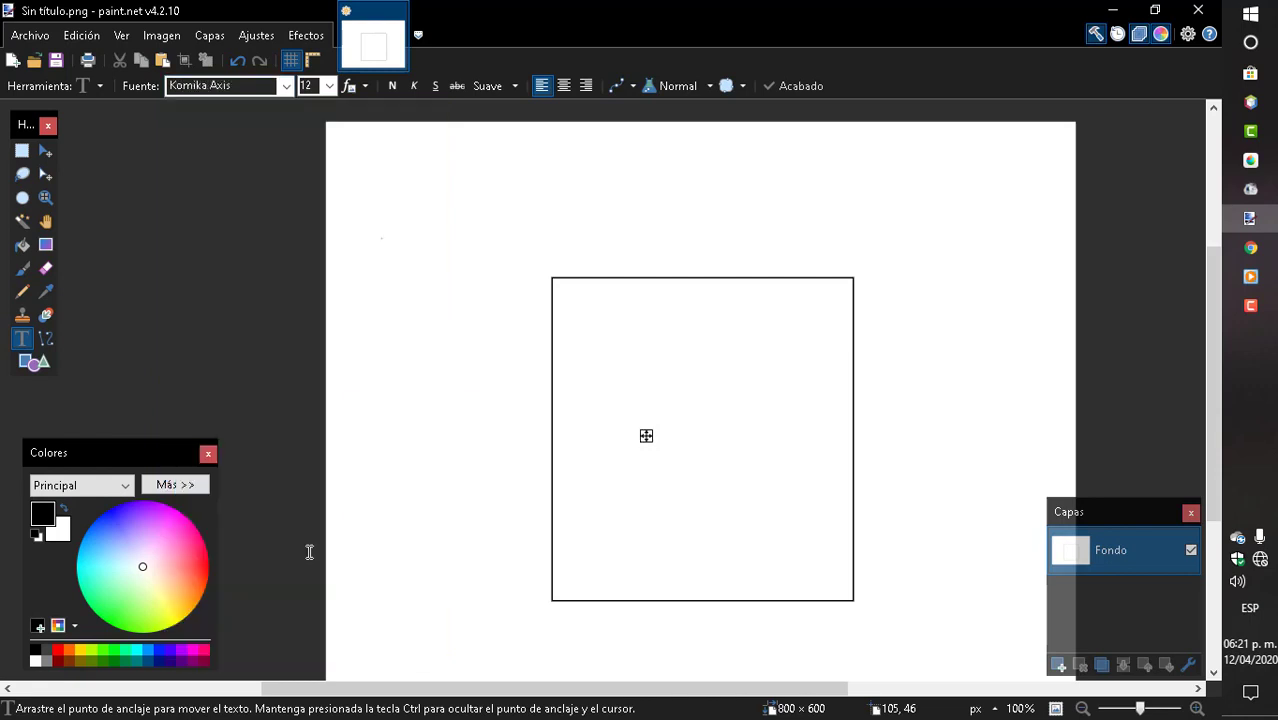
pyautogui.write('JORGE R')
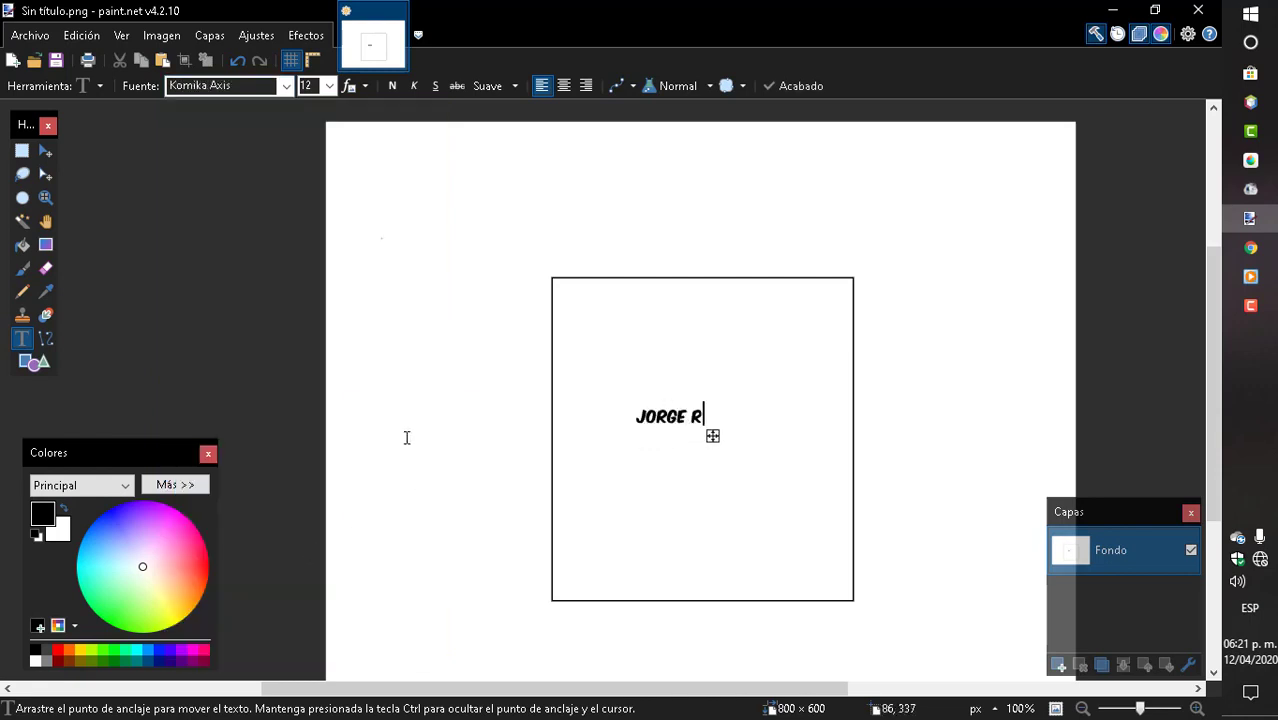
pyautogui.write('OMERO')
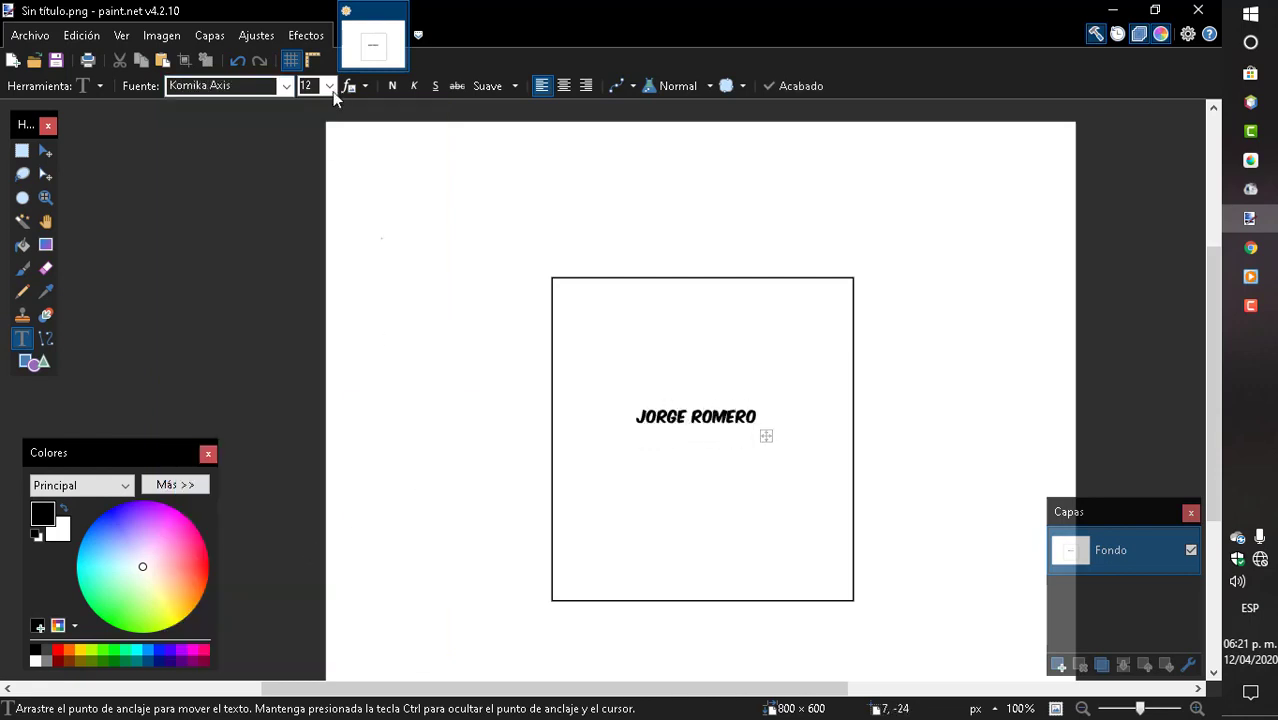
# Resize the text from 96 to 72 and nudge it slightly right and up
pyautogui.click(329, 86)
pyautogui.click(320, 345)
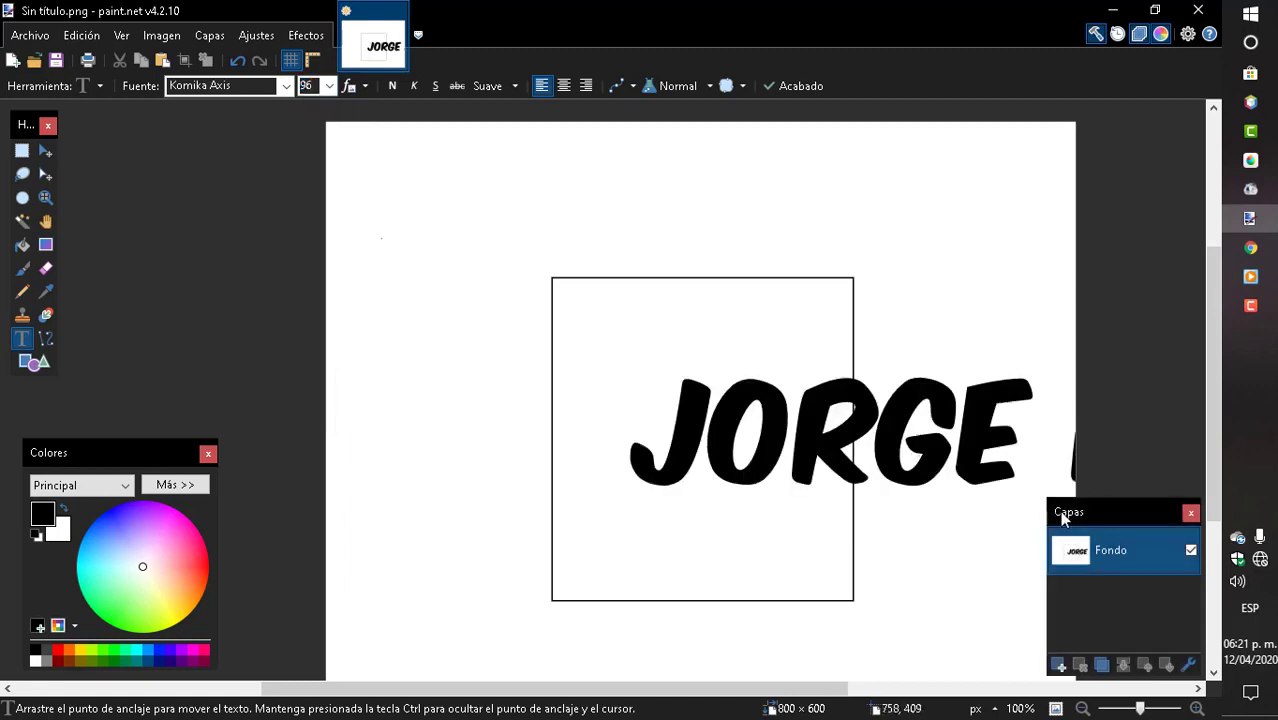
pyautogui.moveTo(1059, 510)
pyautogui.mouseDown()
pyautogui.moveTo(1059, 566)
pyautogui.moveTo(745, 514)
pyautogui.mouseUp()
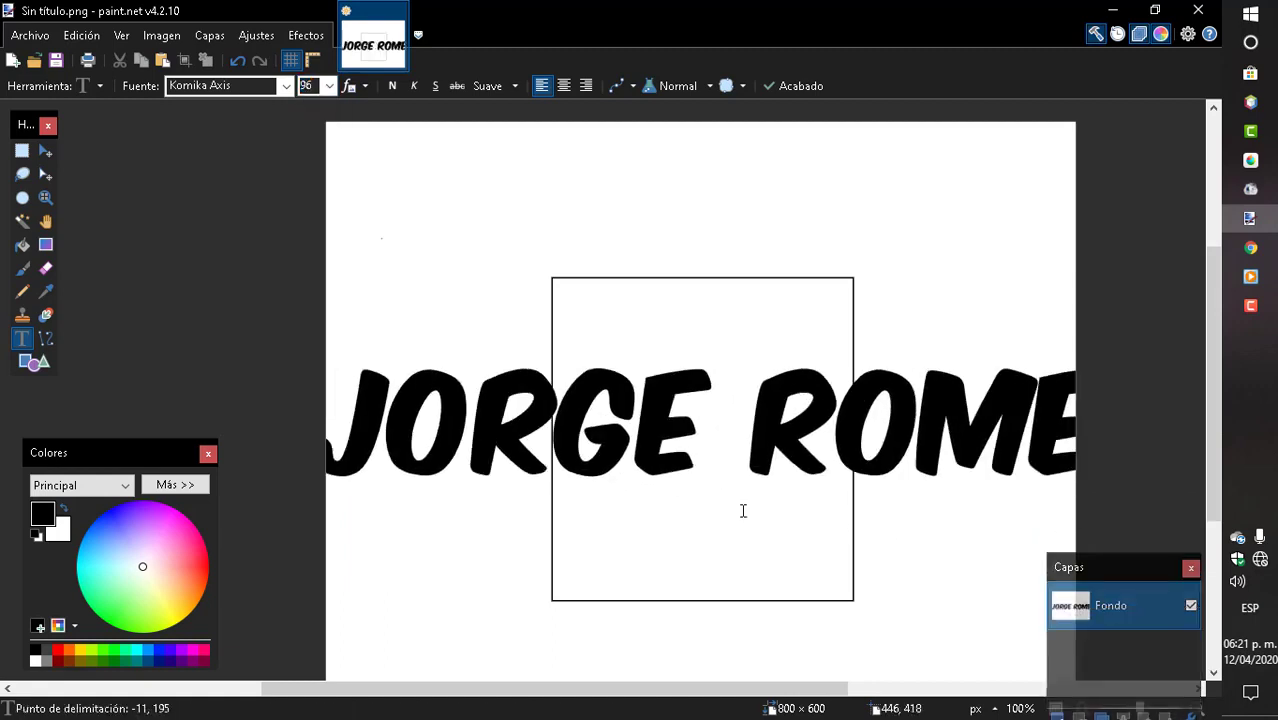
pyautogui.click(329, 86)
pyautogui.click(315, 262)
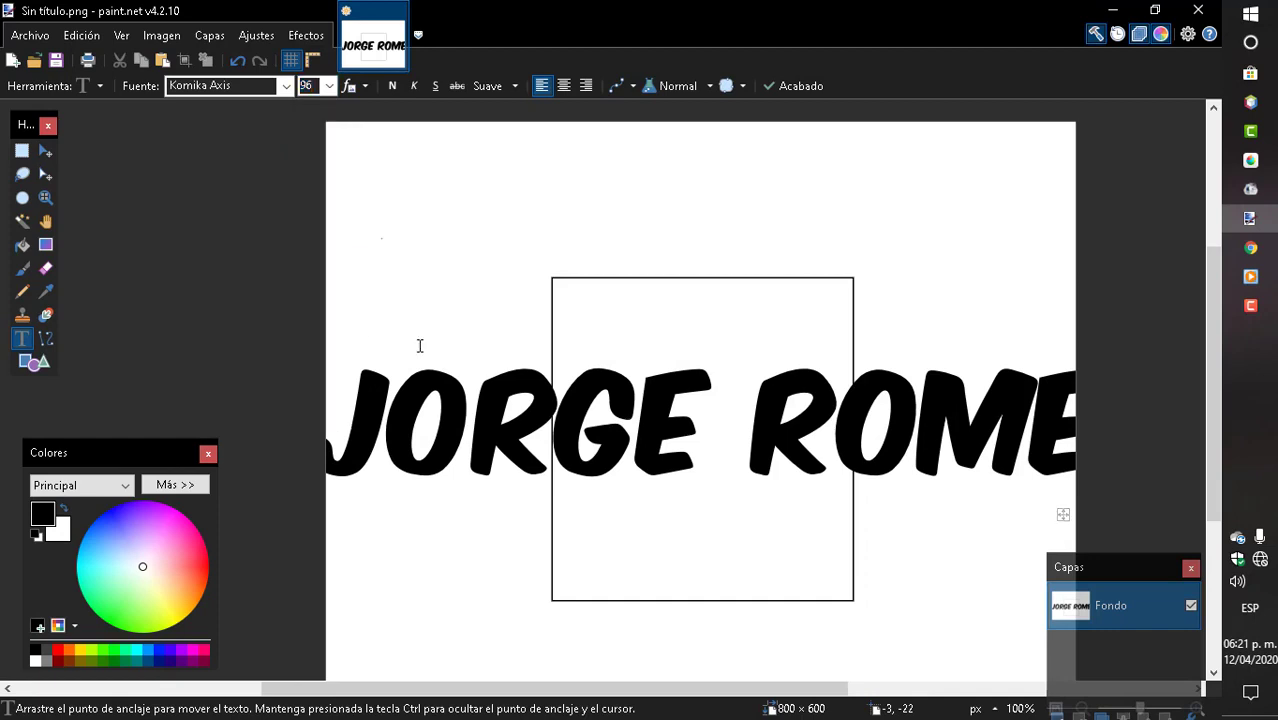
pyautogui.moveTo(1044, 490); pyautogui.dragTo(1063, 481)
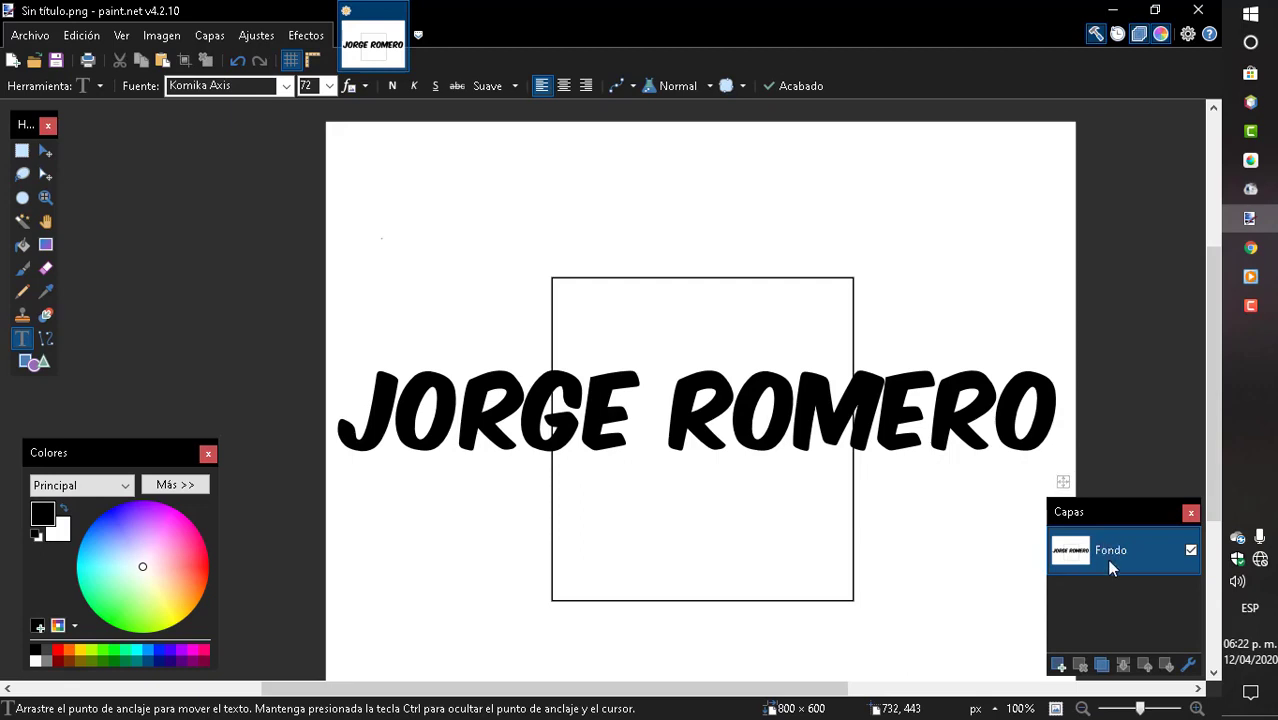
# Add a new layer and set up a blue-violet Paintbrush with width 30
pyautogui.click(1062, 665)
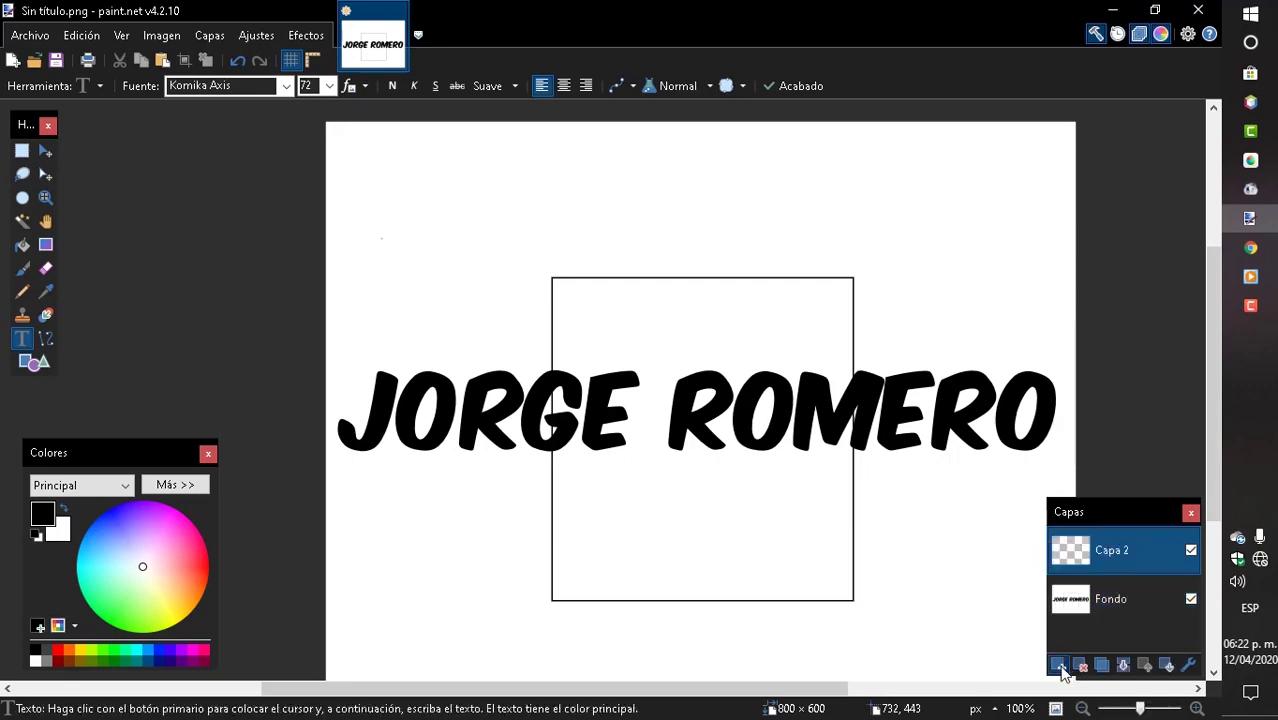
pyautogui.click(22, 268)
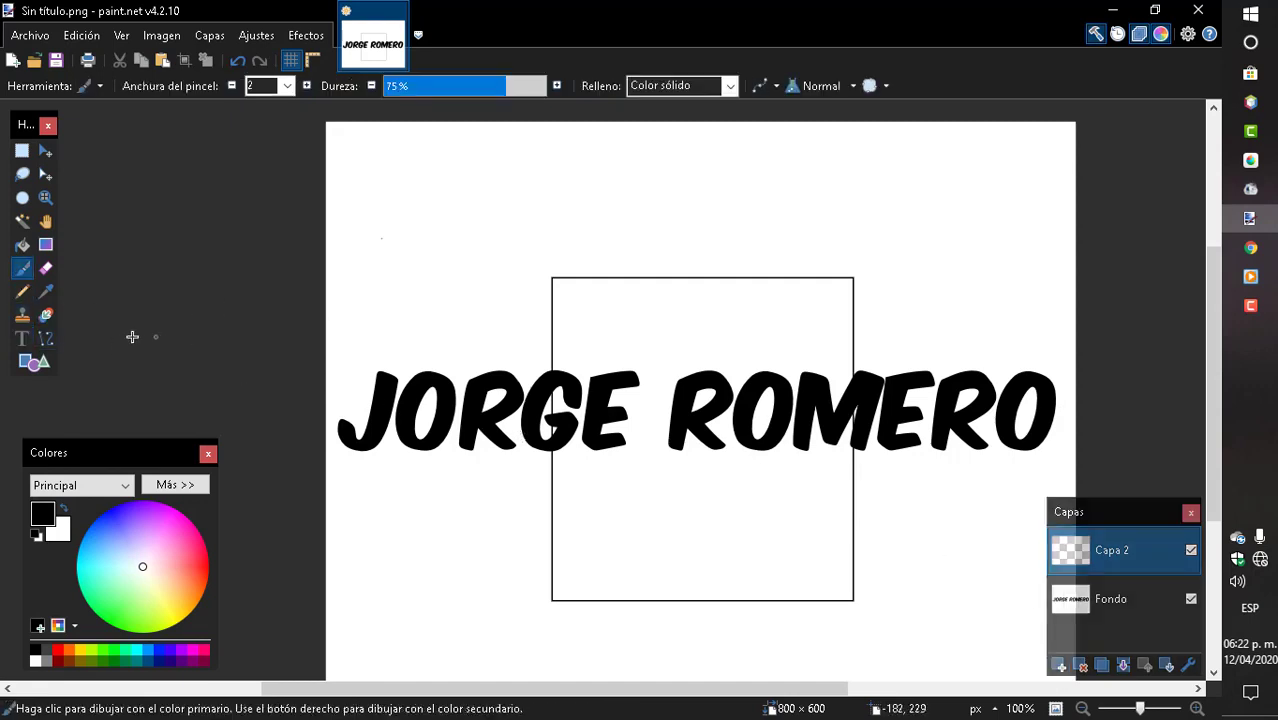
pyautogui.click(170, 651)
pyautogui.click(287, 86)
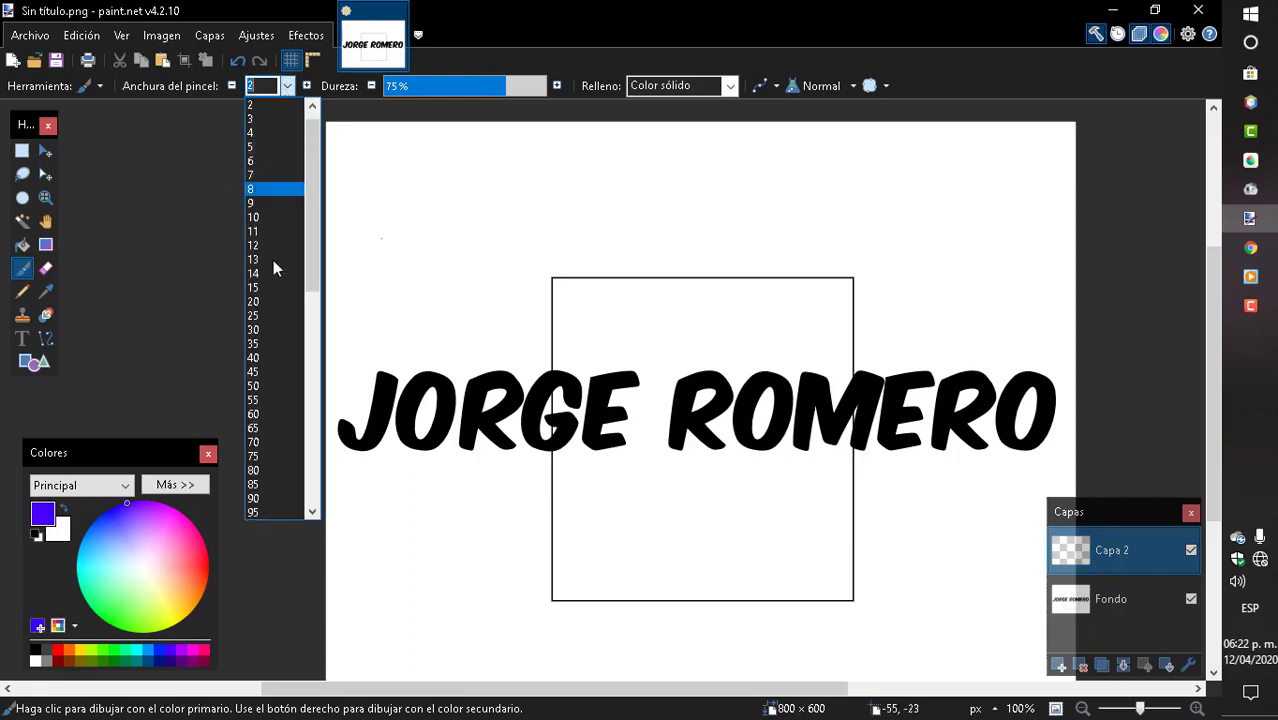
pyautogui.click(274, 266)
pyautogui.moveTo(388, 282)
pyautogui.mouseDown()
pyautogui.moveTo(395, 242)
pyautogui.moveTo(1033, 375)
pyautogui.mouseUp()
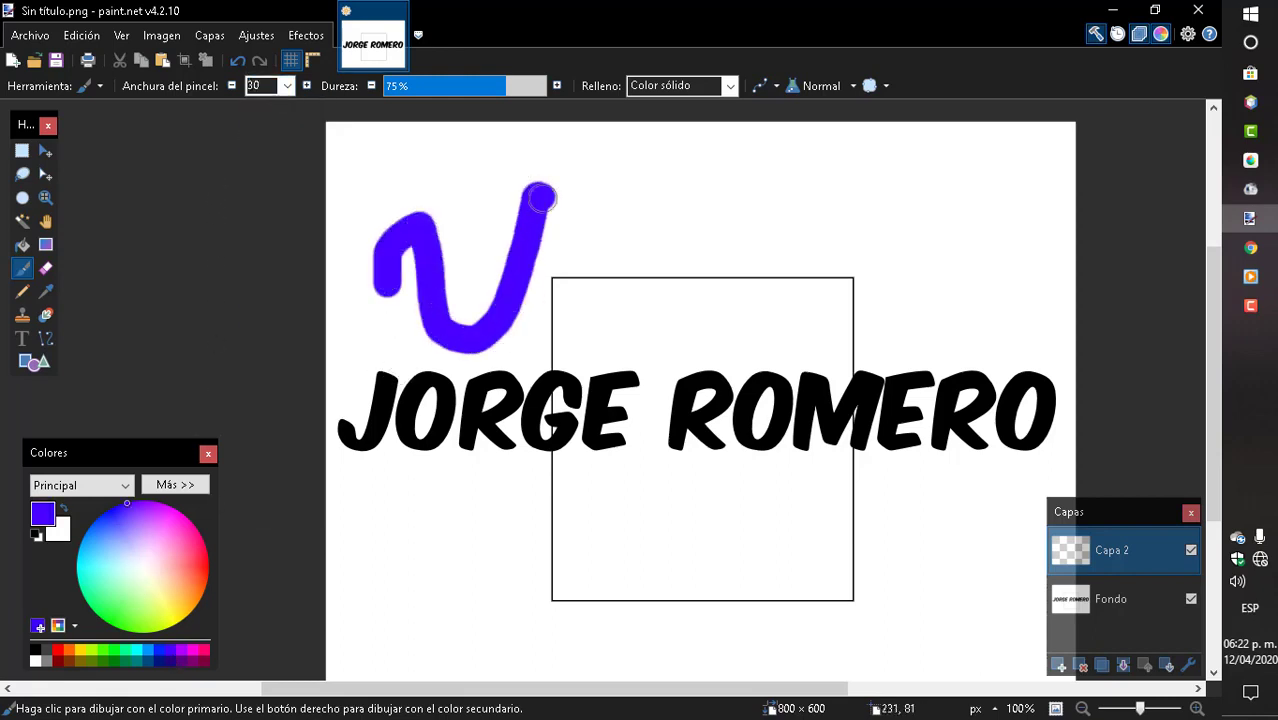
pyautogui.moveTo(735, 512); pyautogui.dragTo(1033, 562)
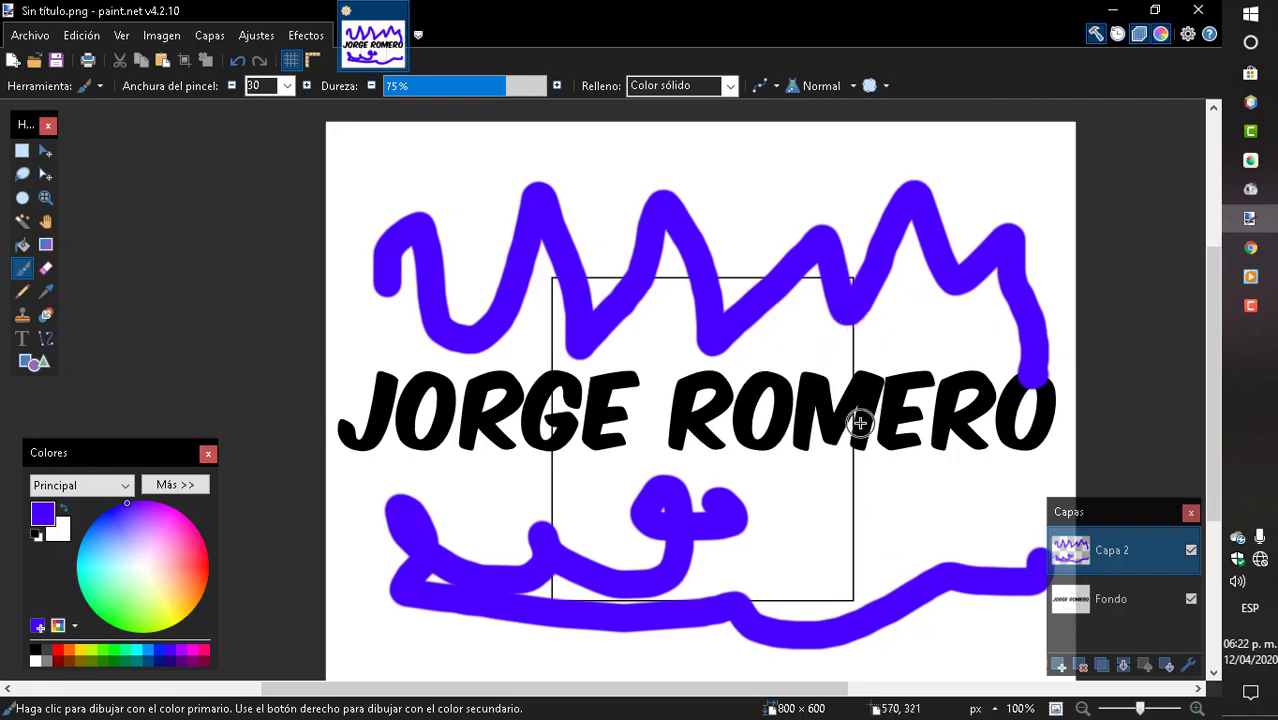
pyautogui.click(45, 268)
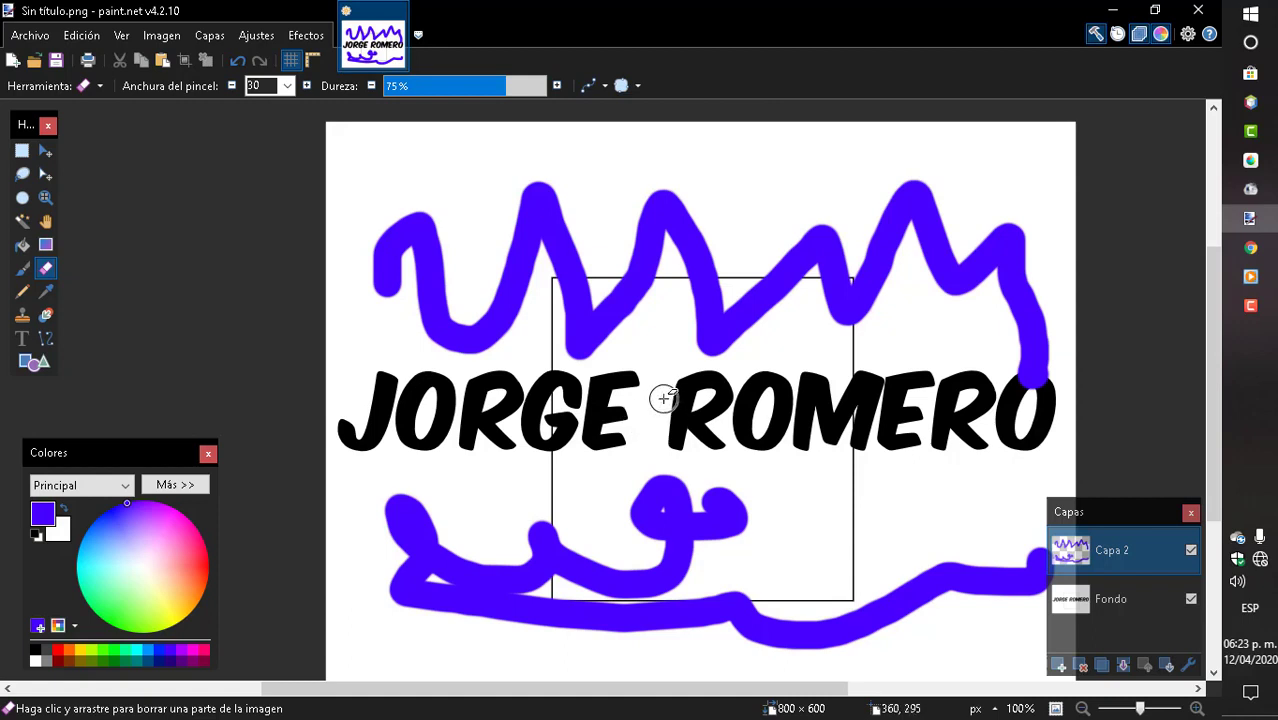
# Erase the upper purple zigzag, then erase the R of ROMERO on the Fondo layer
pyautogui.moveTo(410, 330)
pyautogui.mouseDown()
pyautogui.moveTo(490, 333)
pyautogui.moveTo(585, 257)
pyautogui.moveTo(500, 290)
pyautogui.moveTo(479, 348)
pyautogui.moveTo(414, 258)
pyautogui.moveTo(394, 274)
pyautogui.moveTo(491, 194)
pyautogui.moveTo(546, 199)
pyautogui.moveTo(590, 320)
pyautogui.moveTo(556, 337)
pyautogui.moveTo(730, 320)
pyautogui.moveTo(694, 360)
pyautogui.moveTo(748, 254)
pyautogui.moveTo(782, 243)
pyautogui.moveTo(645, 191)
pyautogui.moveTo(919, 254)
pyautogui.moveTo(842, 308)
pyautogui.mouseUp()
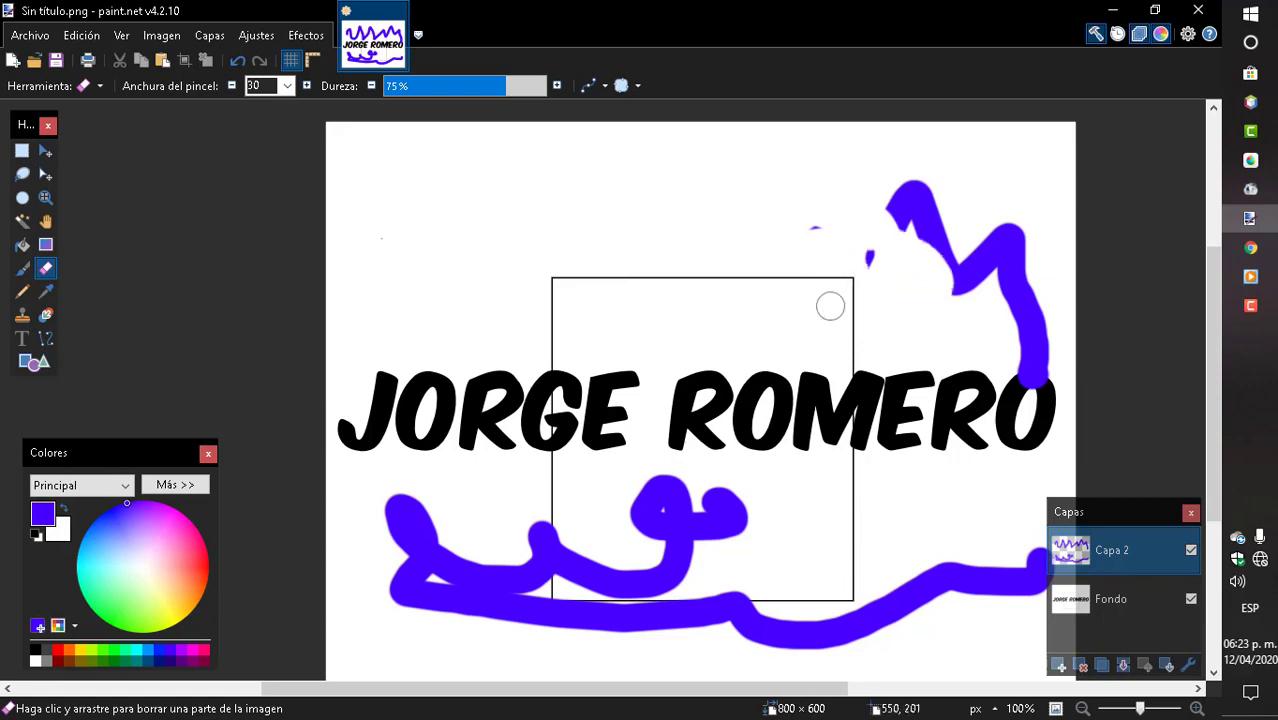
pyautogui.moveTo(843, 255)
pyautogui.mouseDown()
pyautogui.moveTo(884, 254)
pyautogui.moveTo(899, 191)
pyautogui.moveTo(967, 240)
pyautogui.moveTo(992, 280)
pyautogui.mouseUp()
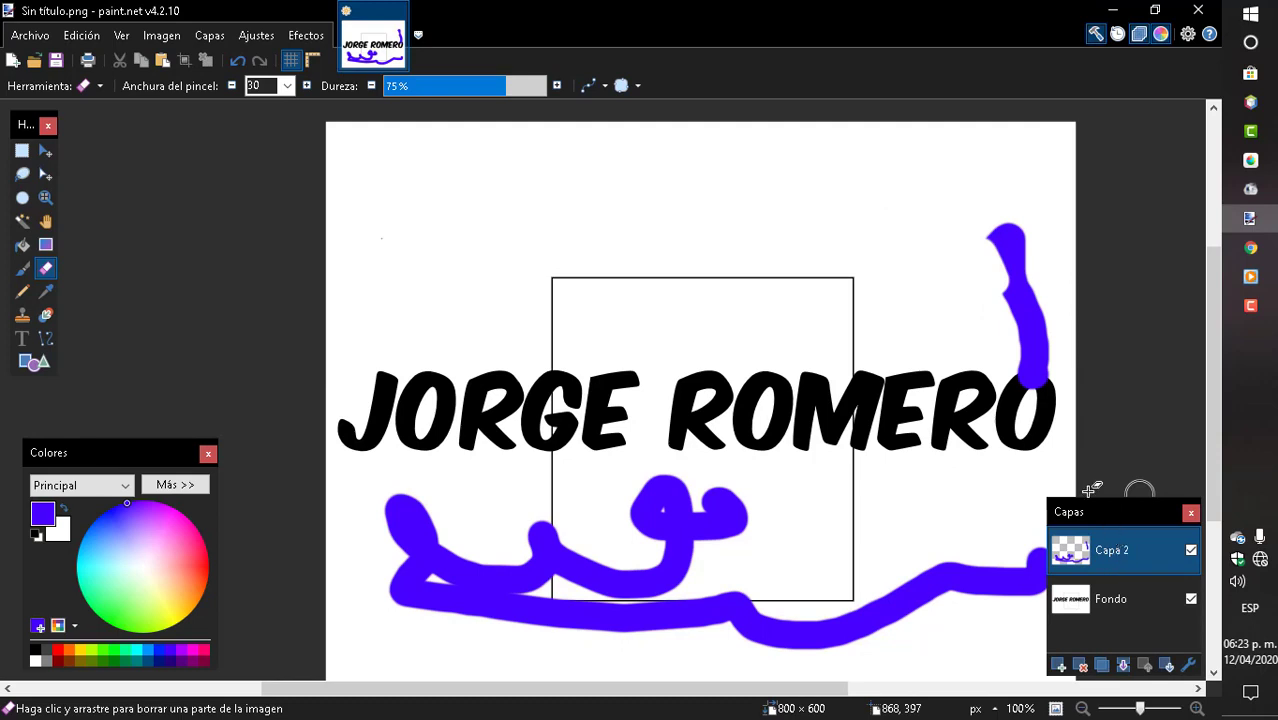
pyautogui.click(1104, 609)
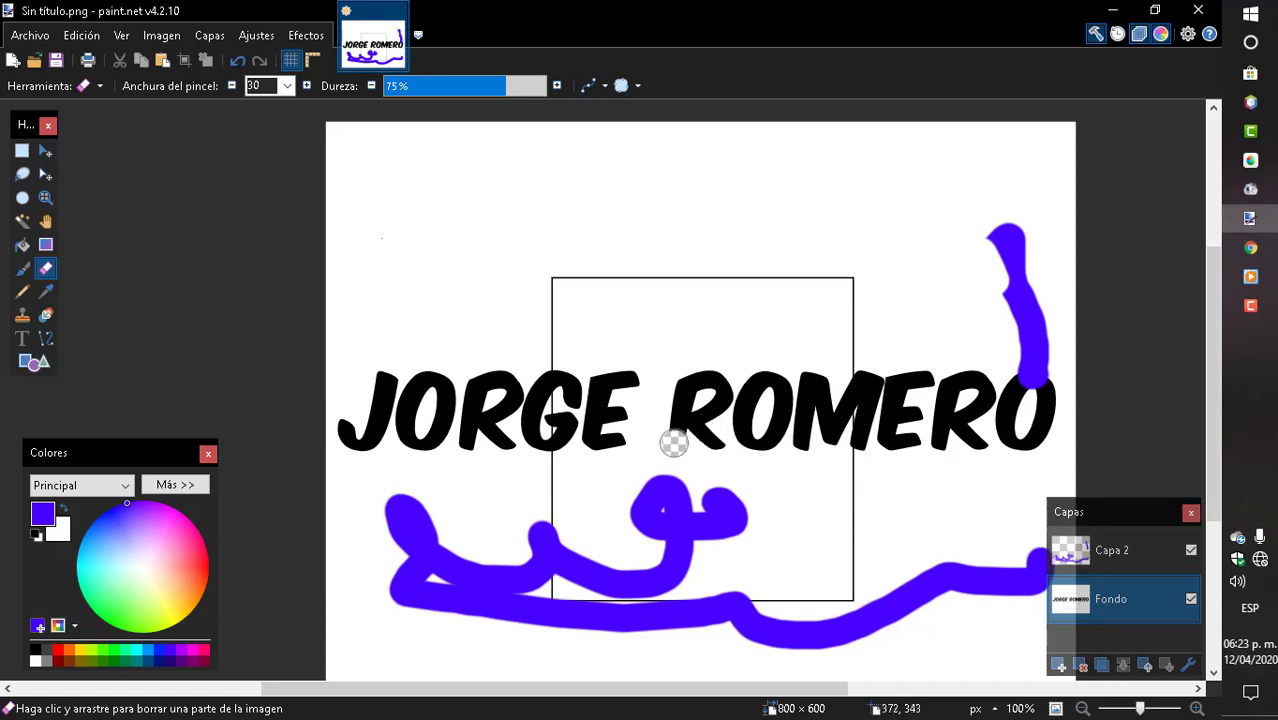
pyautogui.moveTo(673, 443)
pyautogui.mouseDown()
pyautogui.moveTo(714, 384)
pyautogui.moveTo(714, 450)
pyautogui.mouseUp()
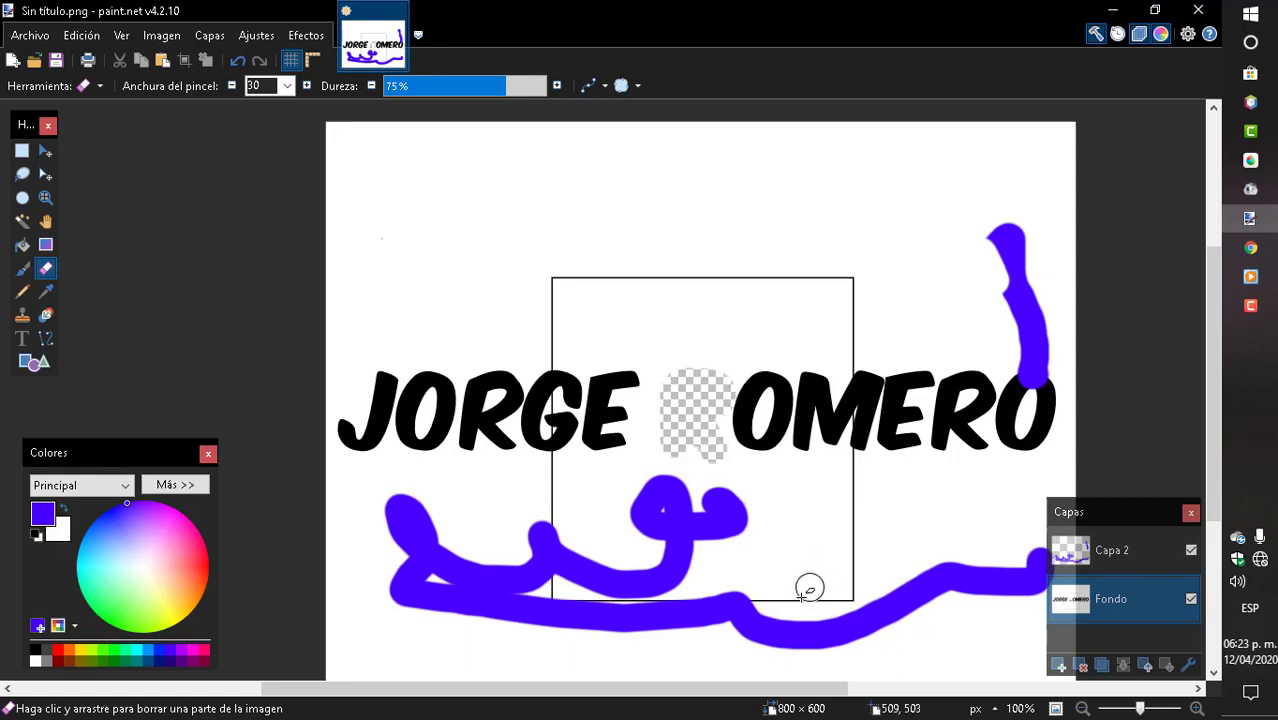
pyautogui.moveTo(773, 619)
pyautogui.mouseDown()
pyautogui.moveTo(729, 645)
pyautogui.moveTo(880, 638)
pyautogui.moveTo(850, 610)
pyautogui.moveTo(652, 577)
pyautogui.moveTo(625, 560)
pyautogui.moveTo(580, 600)
pyautogui.moveTo(615, 620)
pyautogui.moveTo(680, 614)
pyautogui.mouseUp()
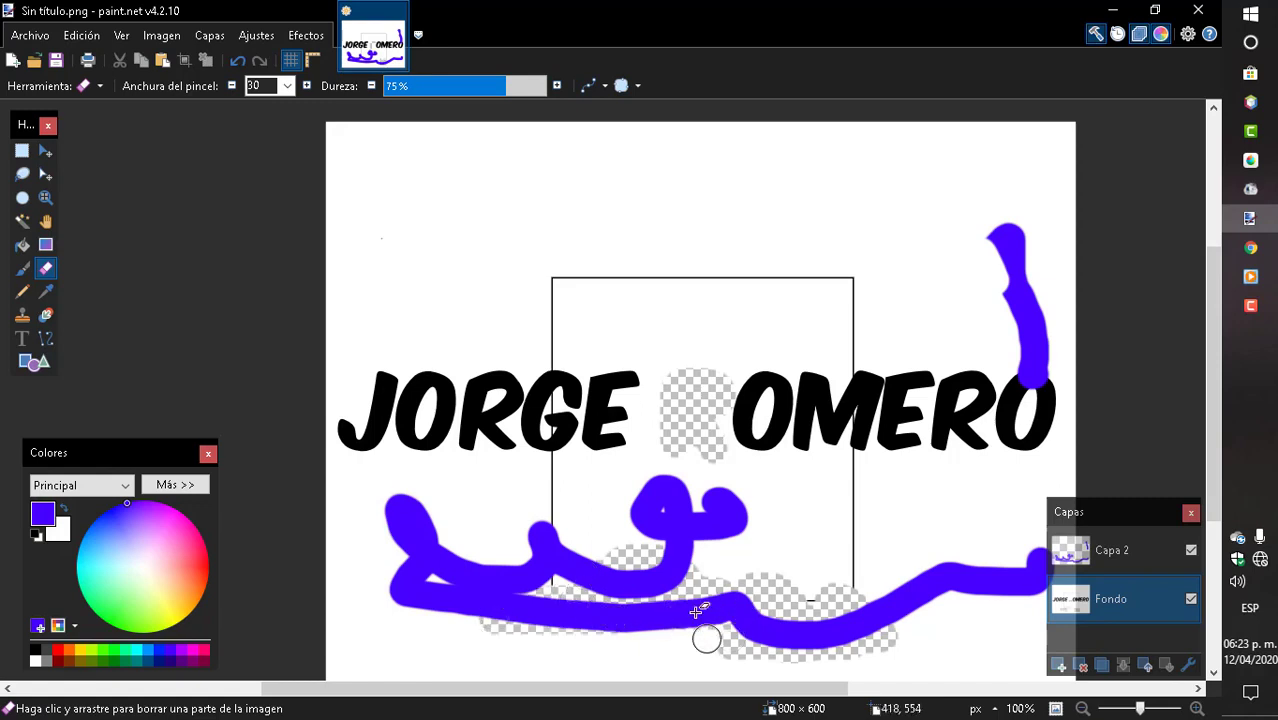
pyautogui.hotkey('ctrl', 'z')
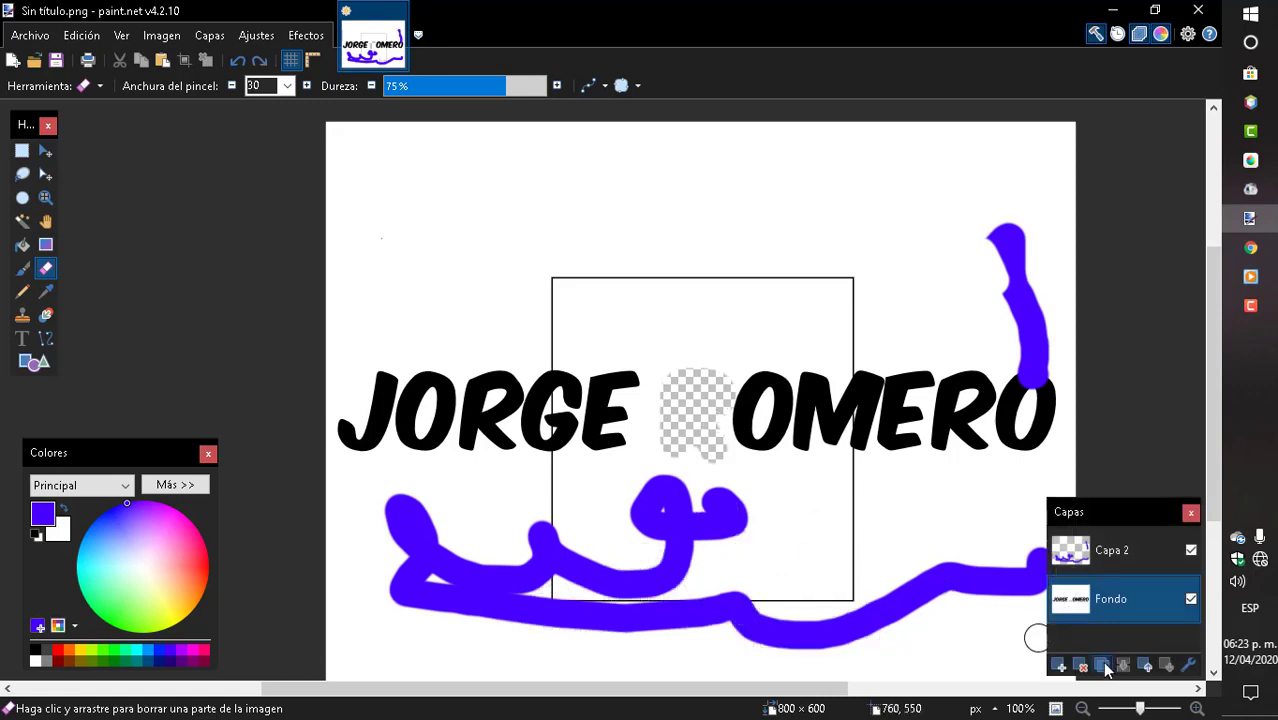
pyautogui.click(1095, 568)
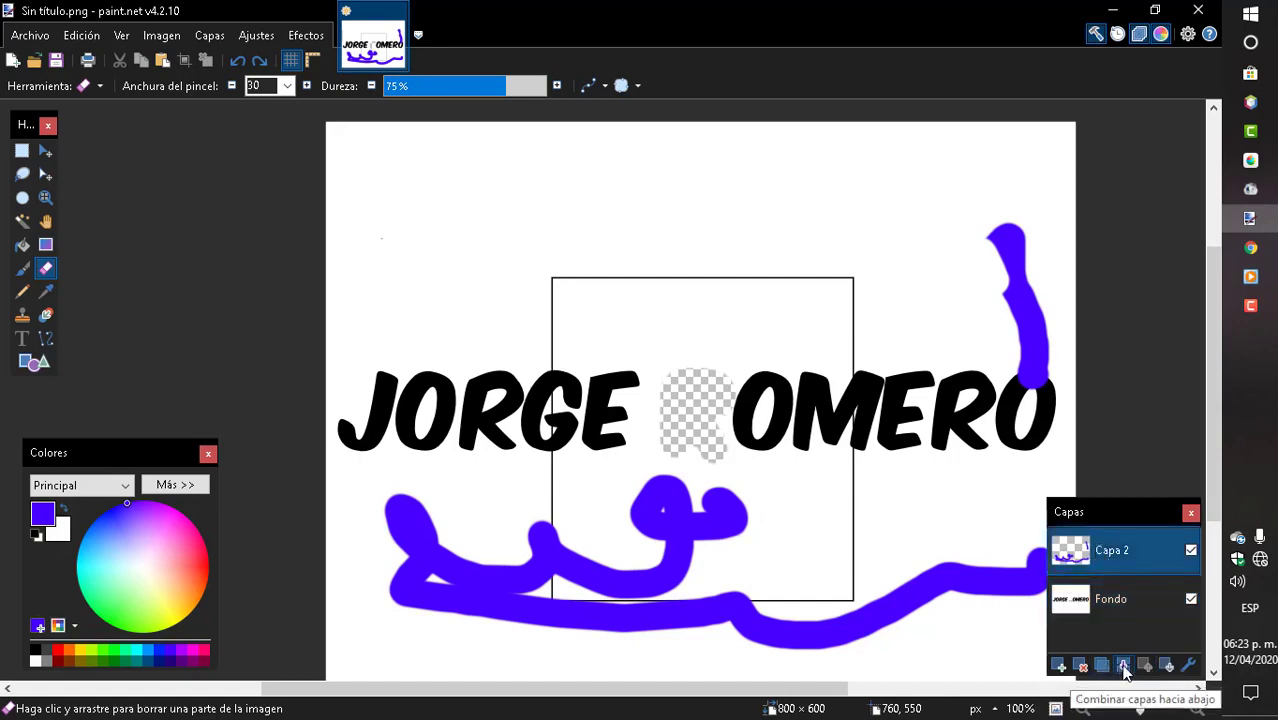
pyautogui.click(1123, 666)
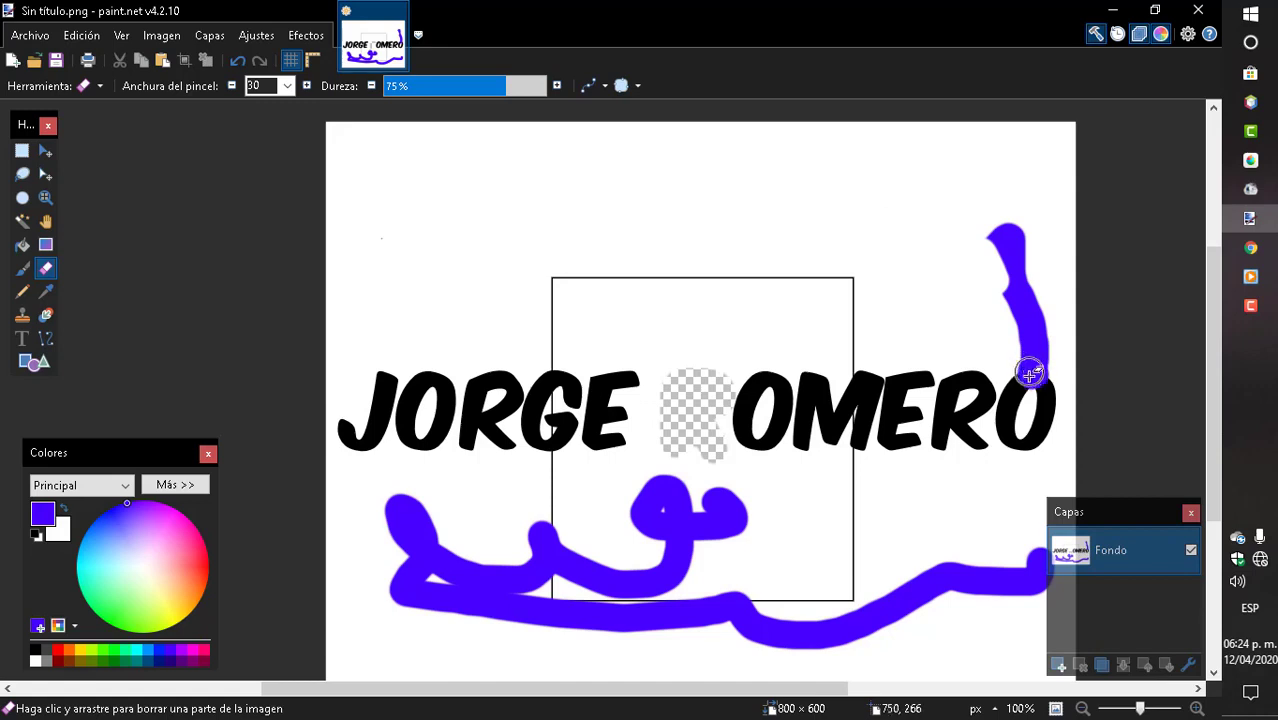
pyautogui.moveTo(1028, 384); pyautogui.dragTo(1017, 365)
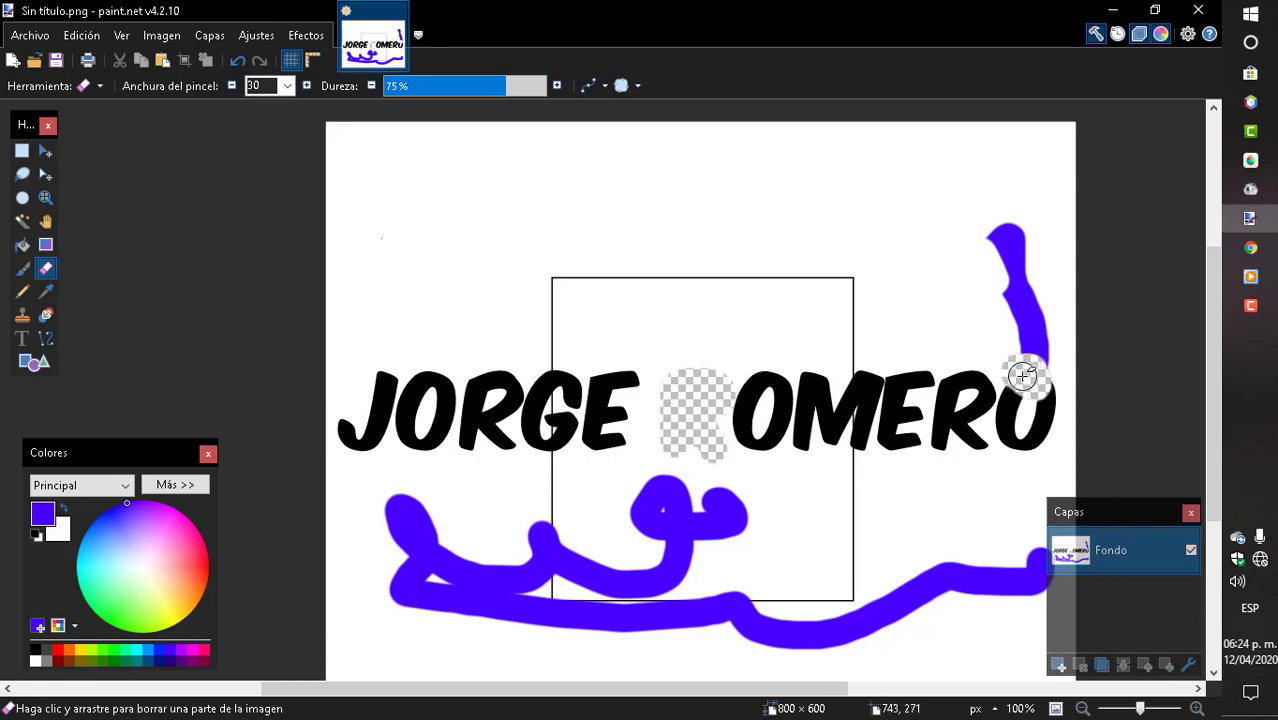
pyautogui.moveTo(1021, 372); pyautogui.dragTo(1040, 370)
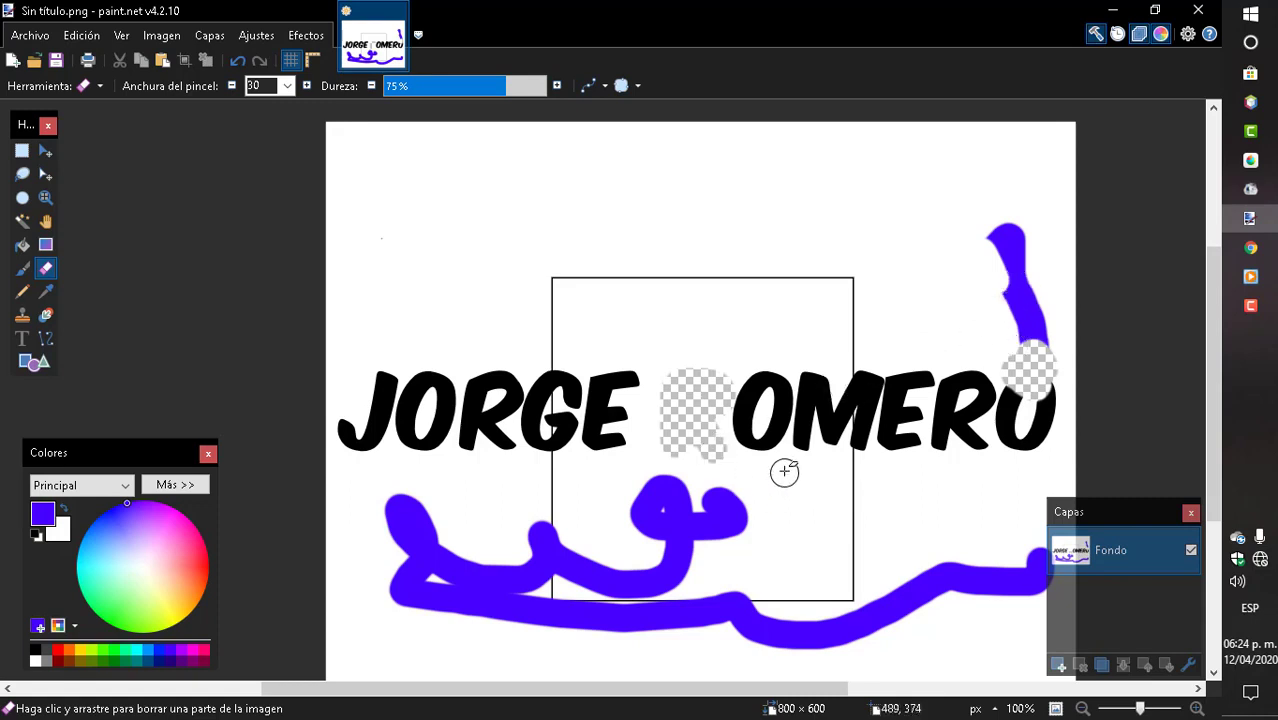
pyautogui.hotkey('ctrl', 'z')
pyautogui.hotkey('ctrl', 'z')
pyautogui.hotkey('ctrl', 'shift', 'n')
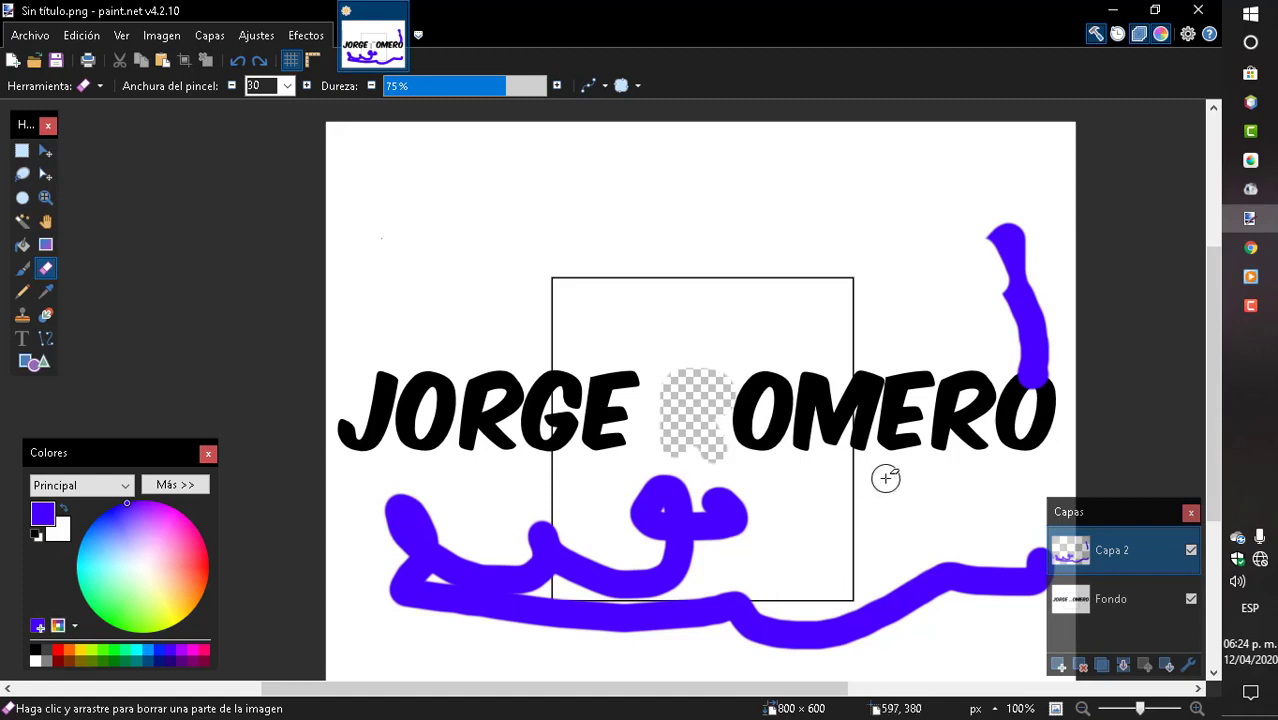
# Add Capa 3 above the background and Capa 4 on top, with a yellow Paintbrush ready
pyautogui.click(1101, 597)
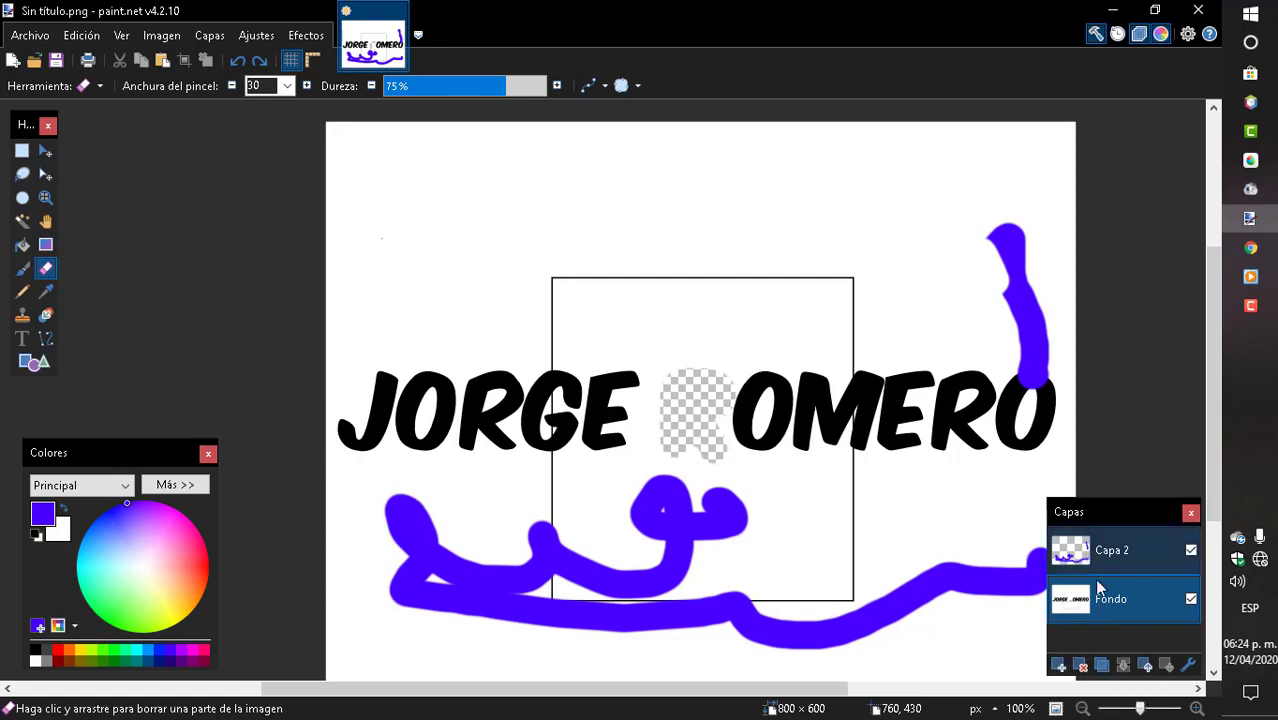
pyautogui.click(1059, 665)
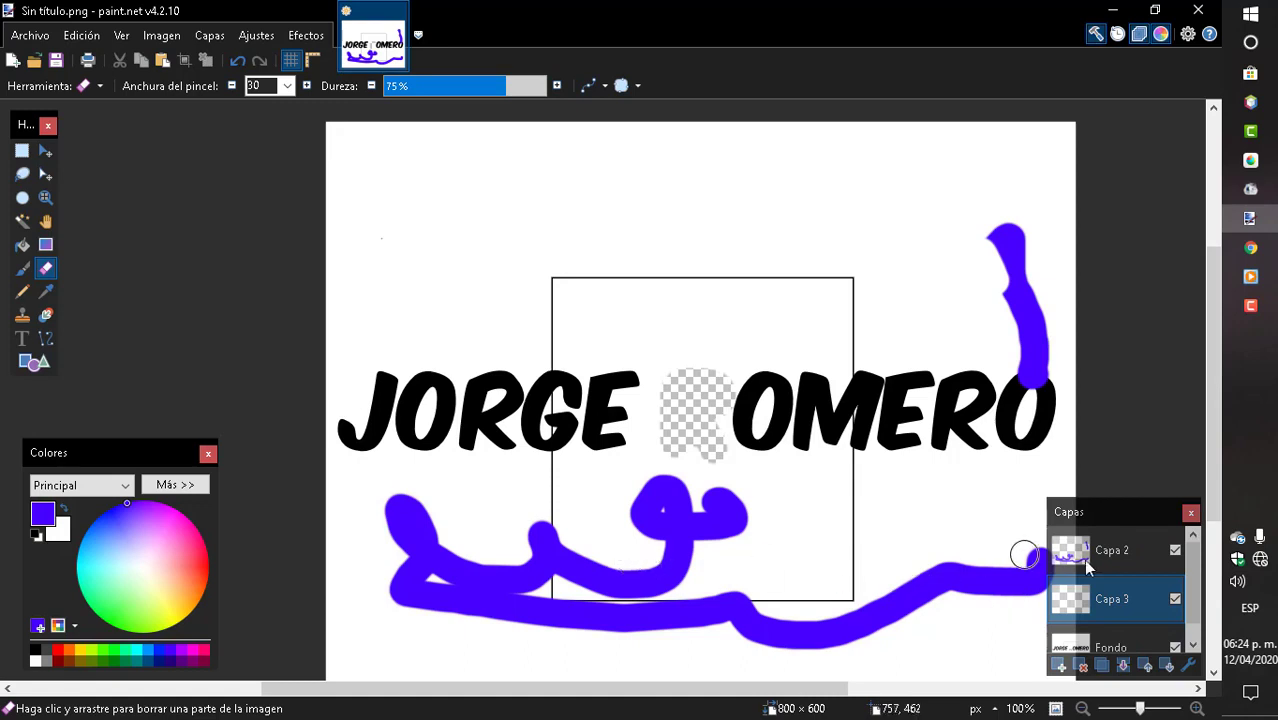
pyautogui.click(1090, 562)
pyautogui.click(1059, 665)
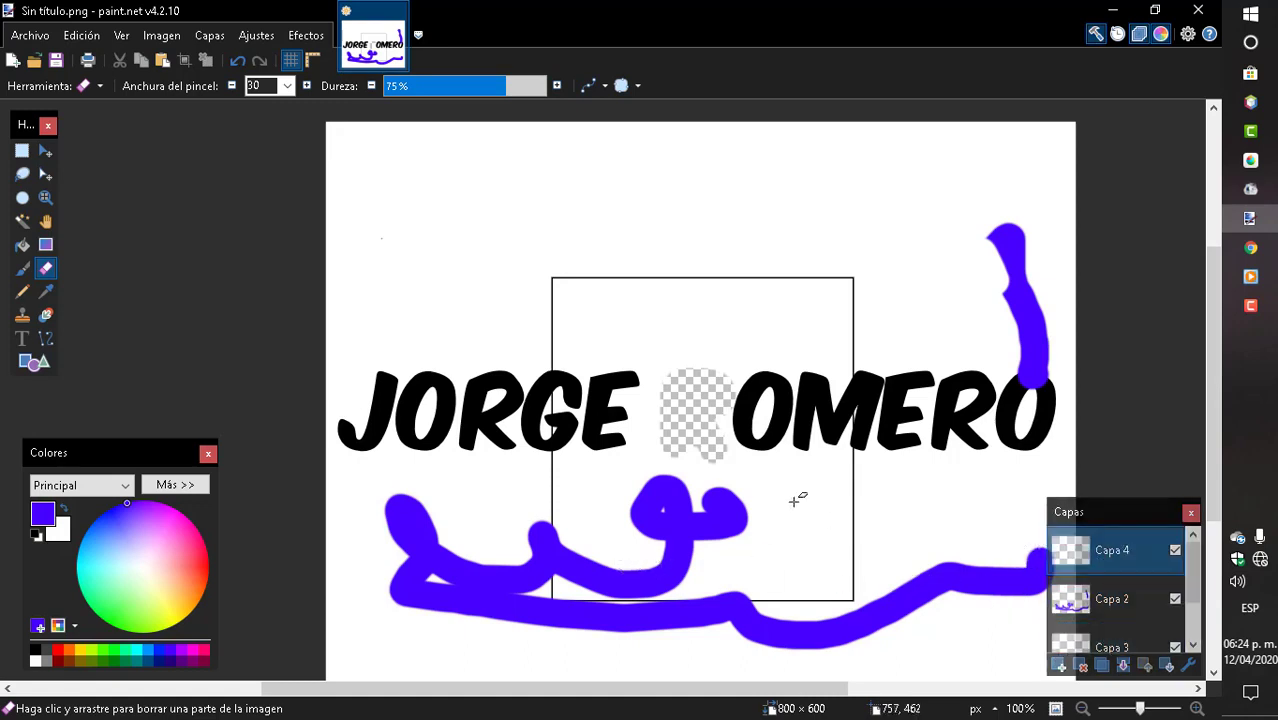
pyautogui.click(82, 650)
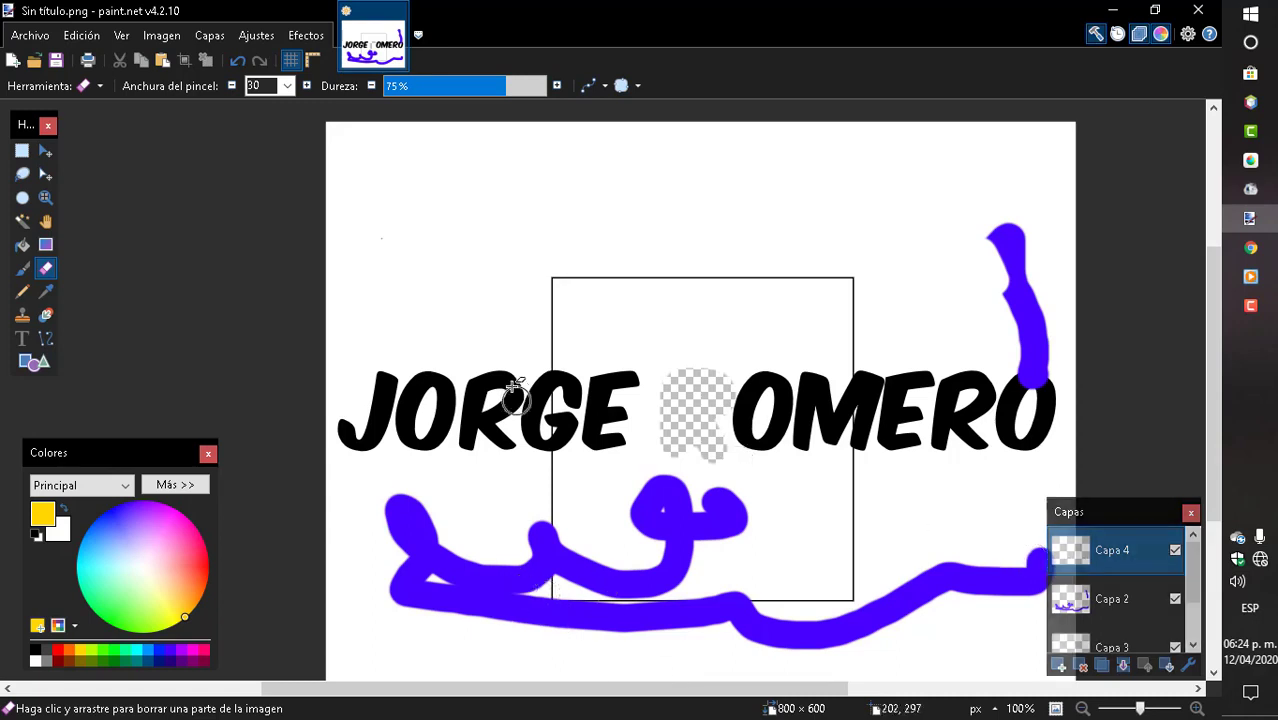
pyautogui.click(22, 150)
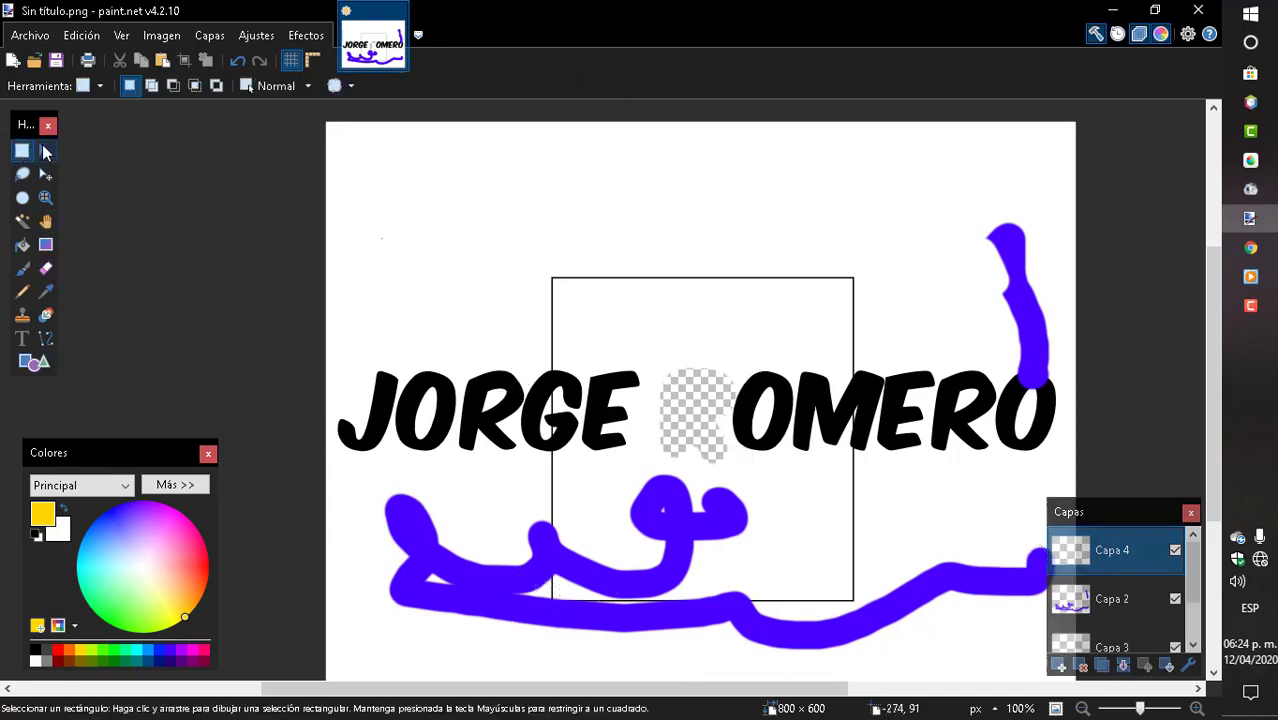
pyautogui.click(21, 270)
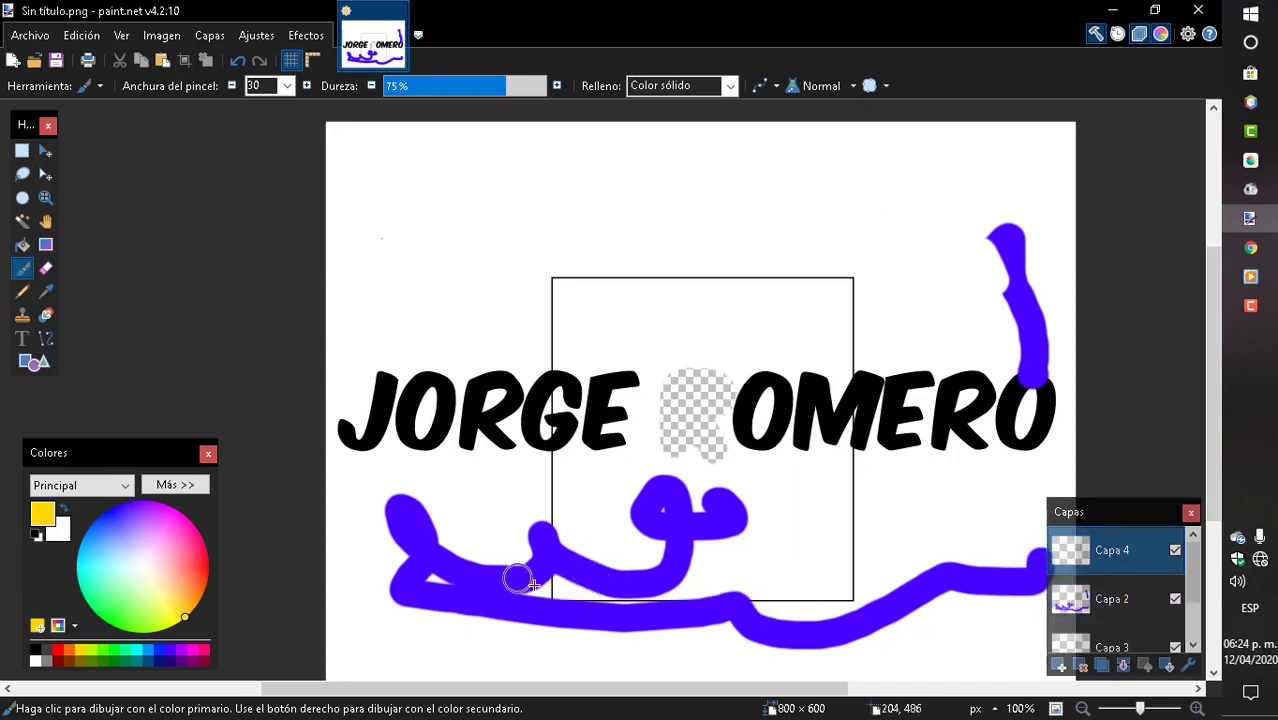
# Undo the yellow stroke on Capa 4 and paint a broad yellow blob on Capa 3 under the purple strokes
pyautogui.moveTo(575, 610)
pyautogui.mouseDown()
pyautogui.moveTo(608, 583)
pyautogui.moveTo(581, 579)
pyautogui.moveTo(627, 593)
pyautogui.mouseUp()
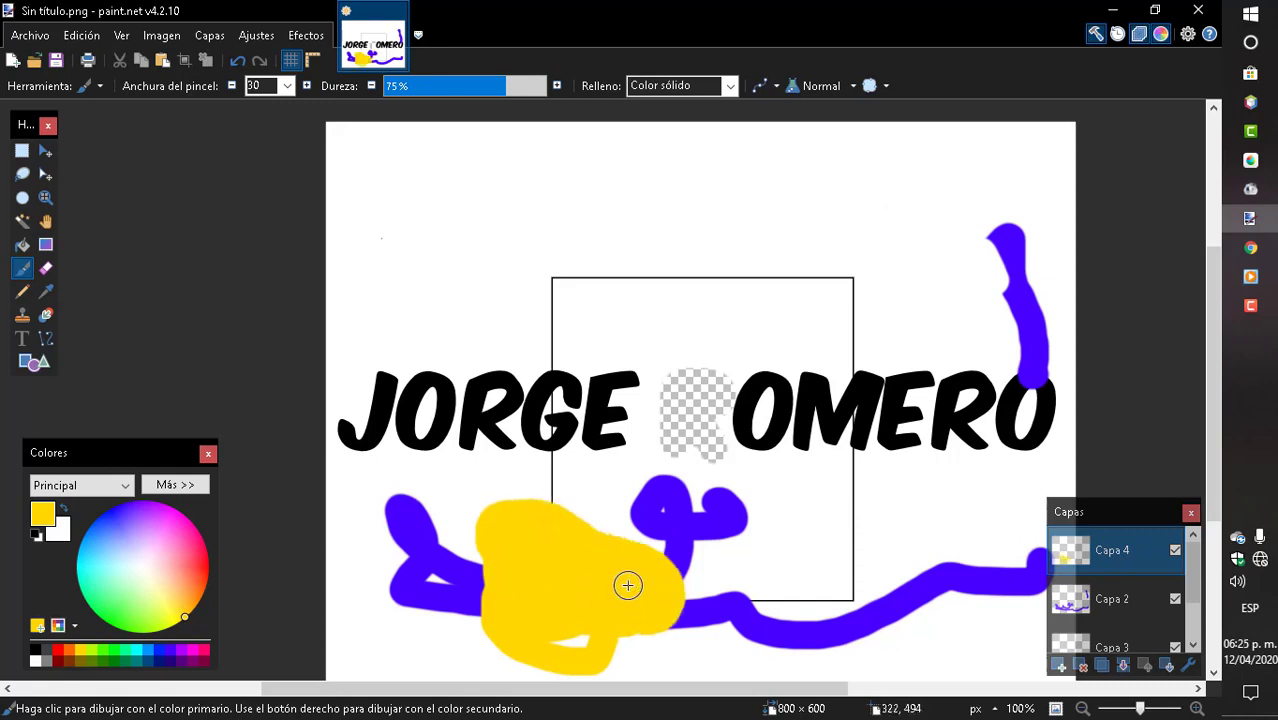
pyautogui.hotkey('ctrl', 'z')
pyautogui.click(1130, 632)
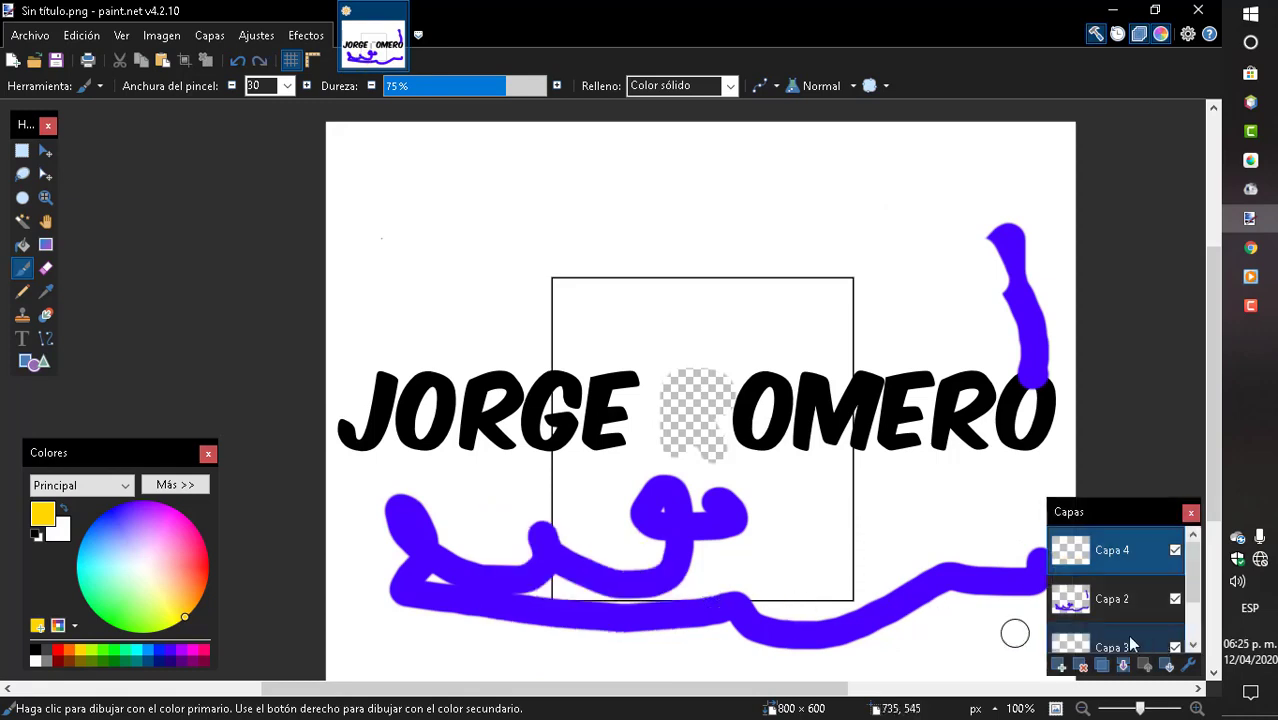
pyautogui.scroll(-2, 1133, 636)
pyautogui.scroll(-1, 1183, 573)
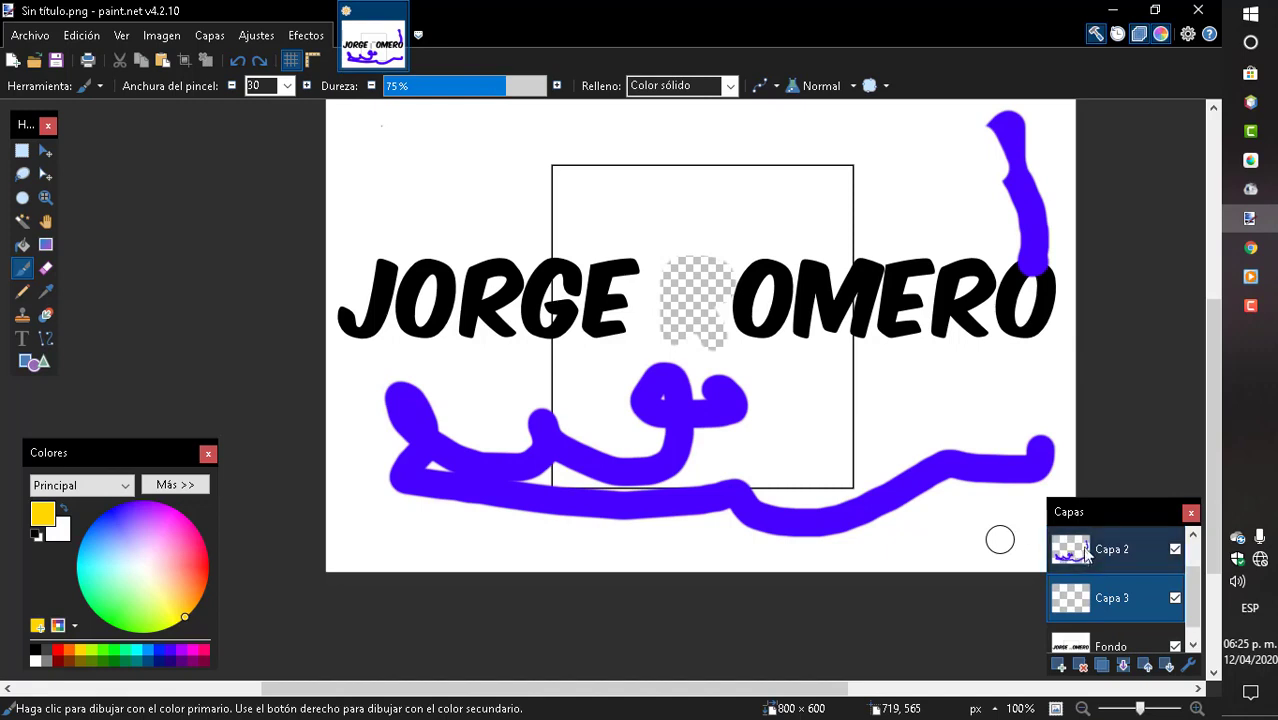
pyautogui.moveTo(496, 459)
pyautogui.mouseDown()
pyautogui.moveTo(755, 455)
pyautogui.moveTo(788, 498)
pyautogui.mouseUp()
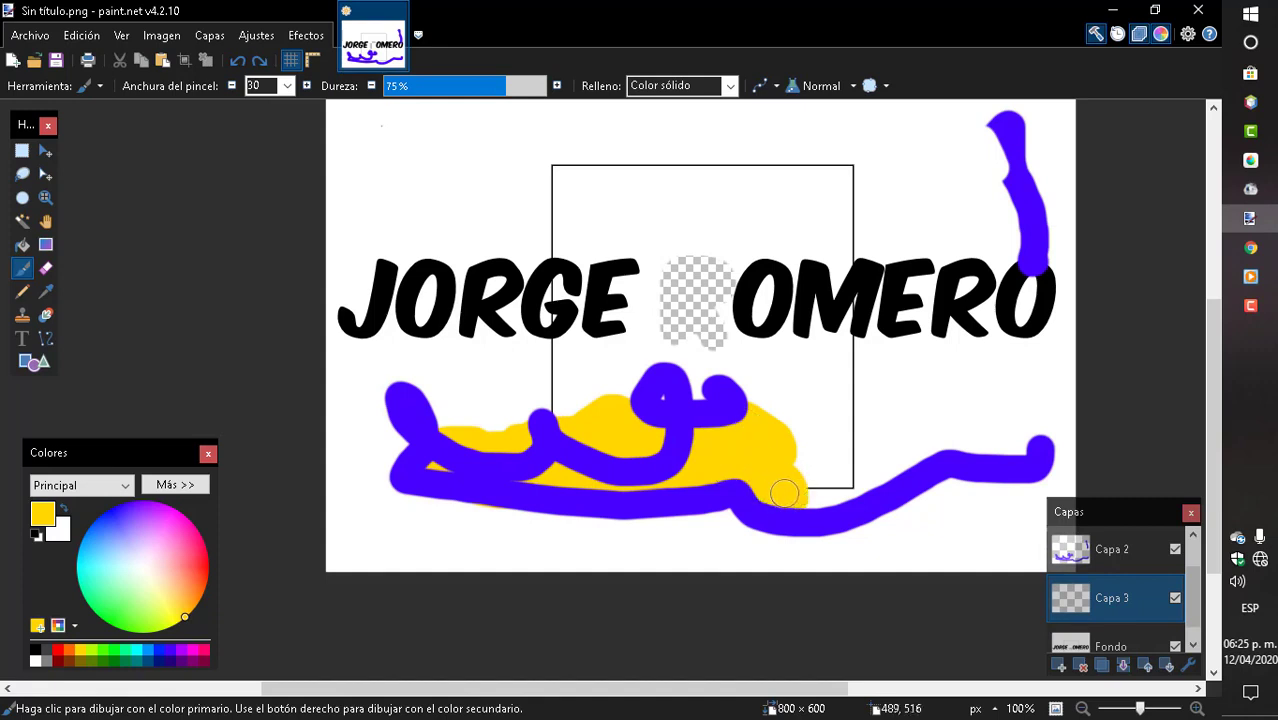
pyautogui.moveTo(720, 465)
pyautogui.mouseDown()
pyautogui.moveTo(656, 423)
pyautogui.moveTo(716, 514)
pyautogui.moveTo(452, 495)
pyautogui.mouseUp()
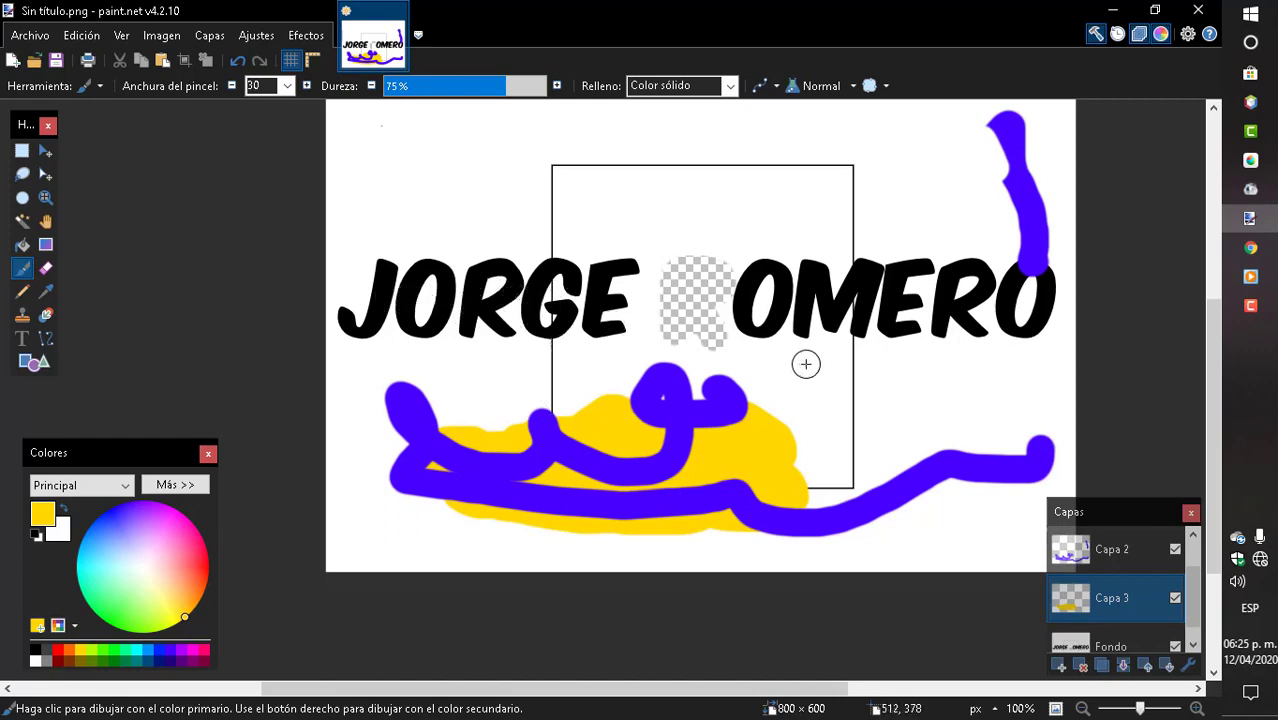
pyautogui.scroll(4, 740, 343)
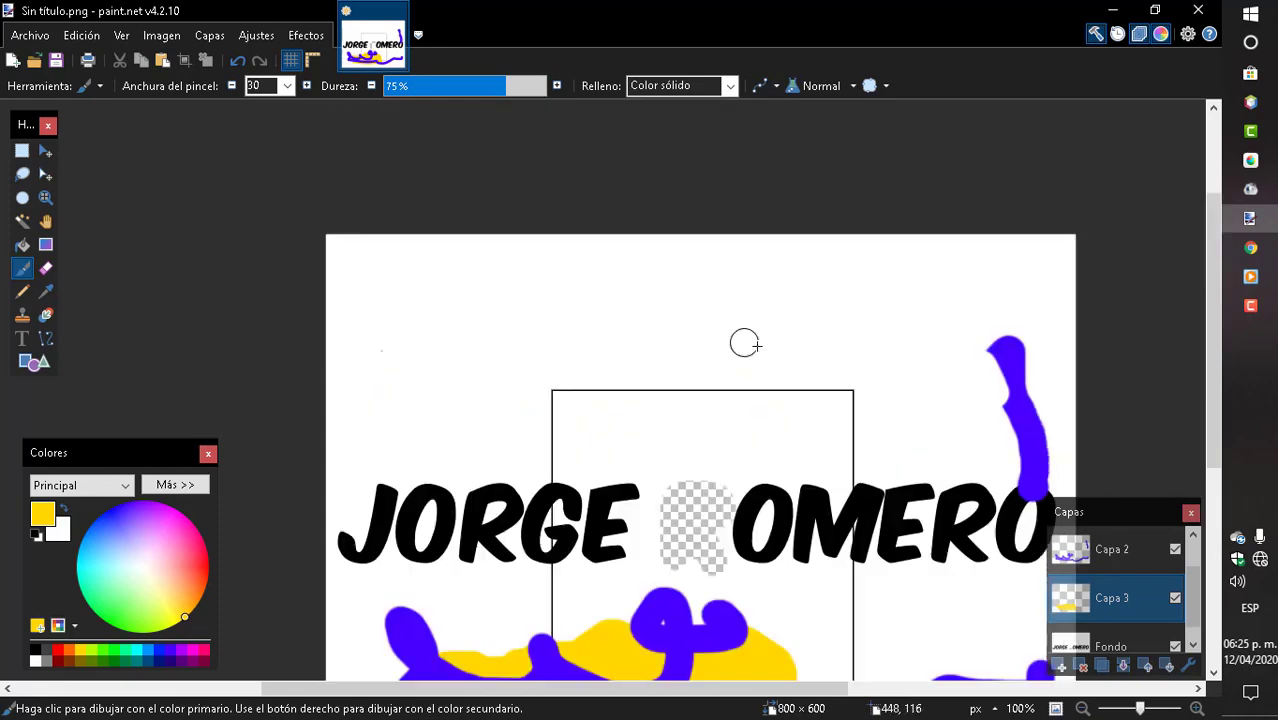
pyautogui.scroll(-2, 745, 339)
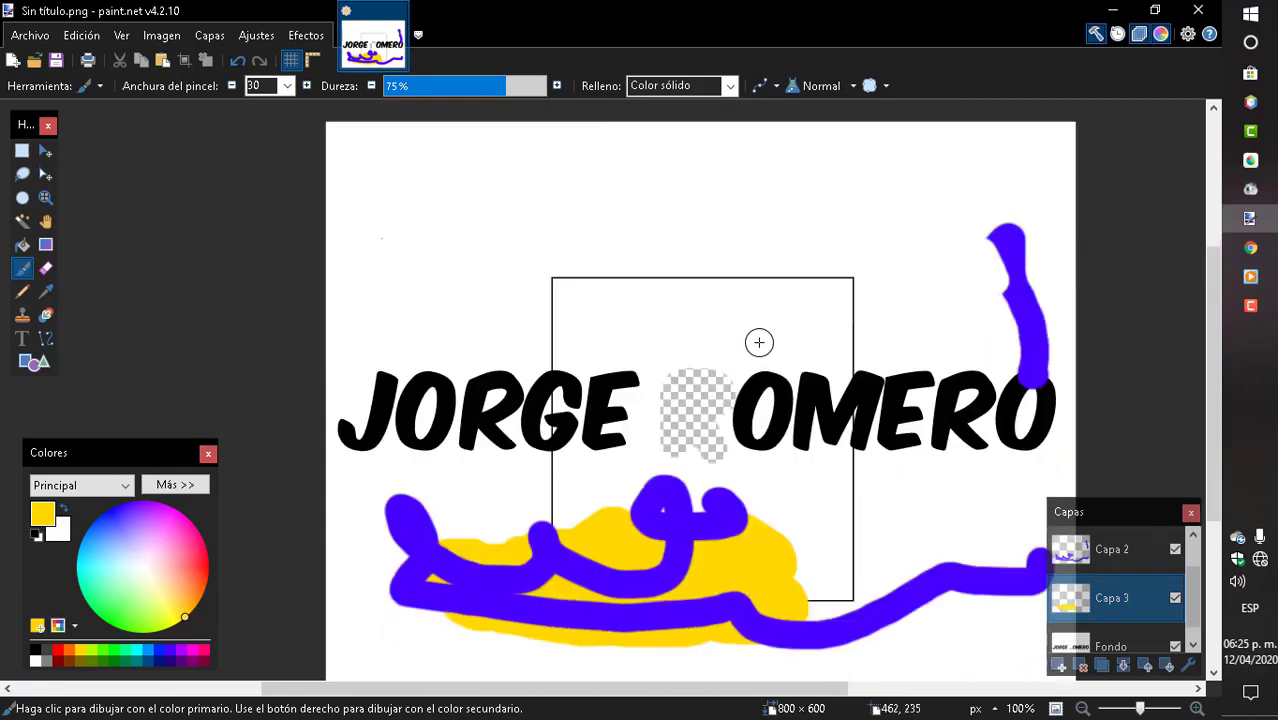
# Select Capa 2, Fondo and Capa 3 in turn, then make Capa 4 the active layer again
pyautogui.click(1107, 560)
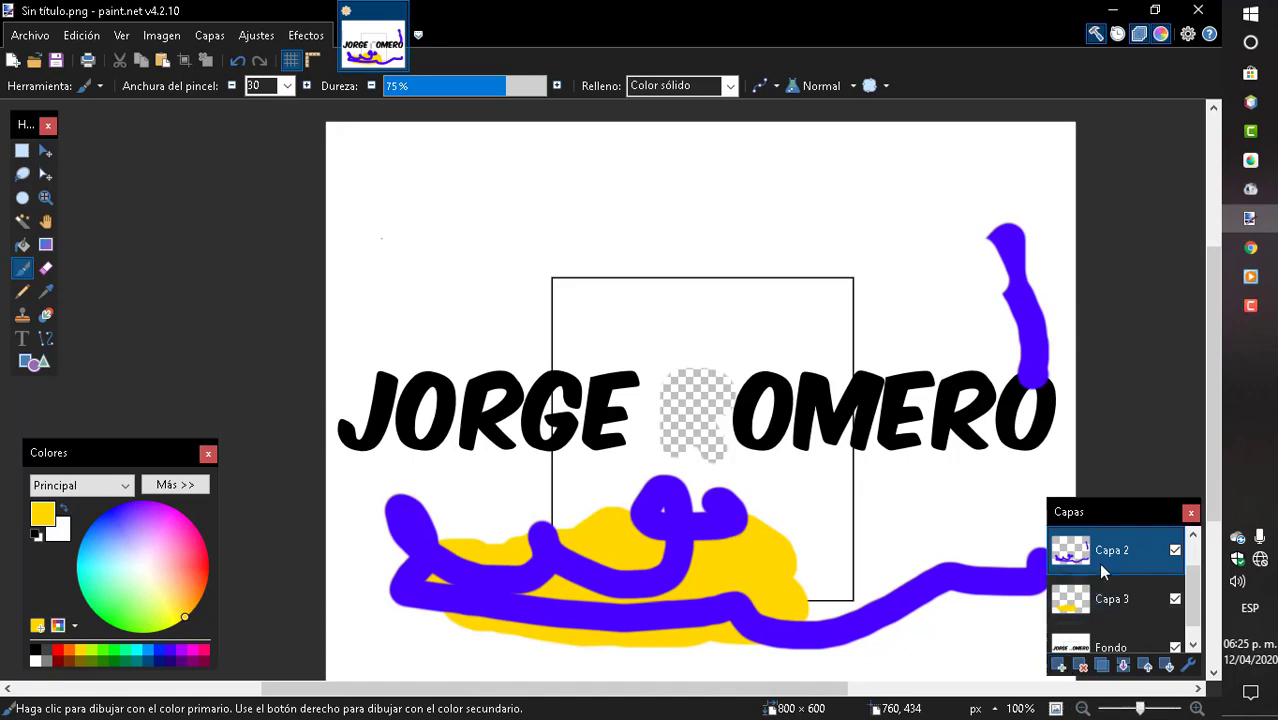
pyautogui.scroll(-1, 1195, 605)
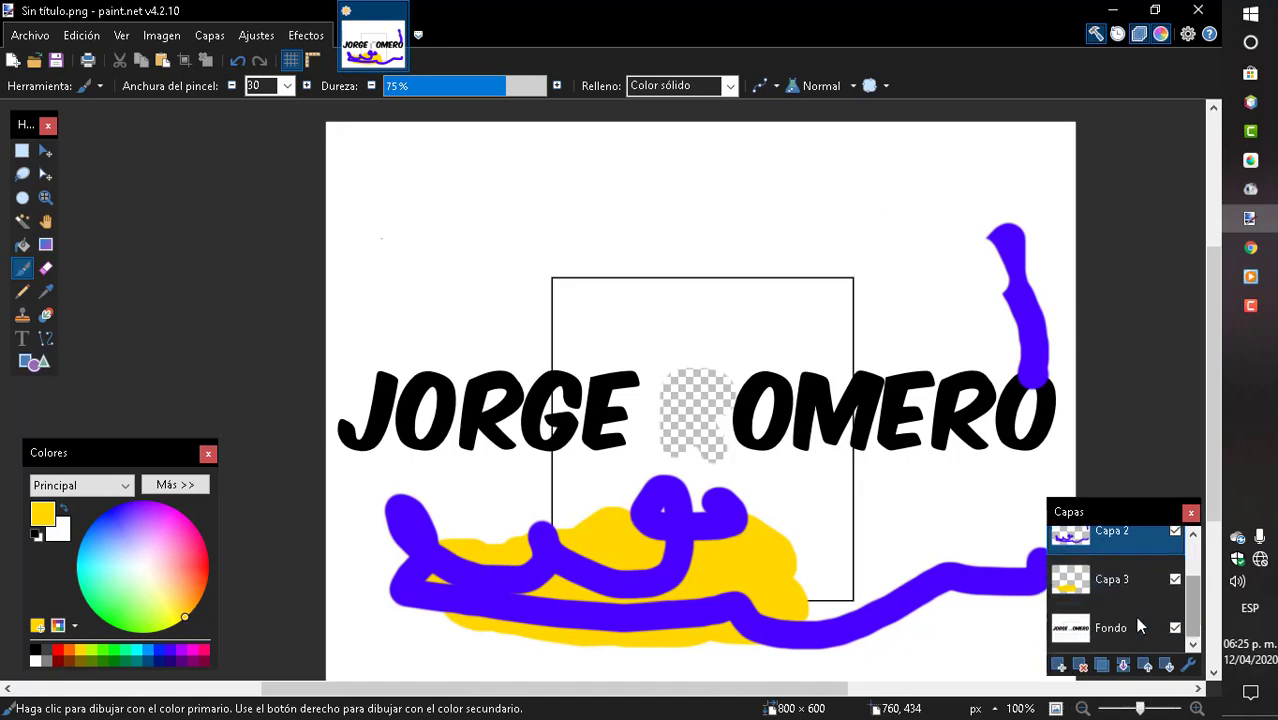
pyautogui.click(1123, 628)
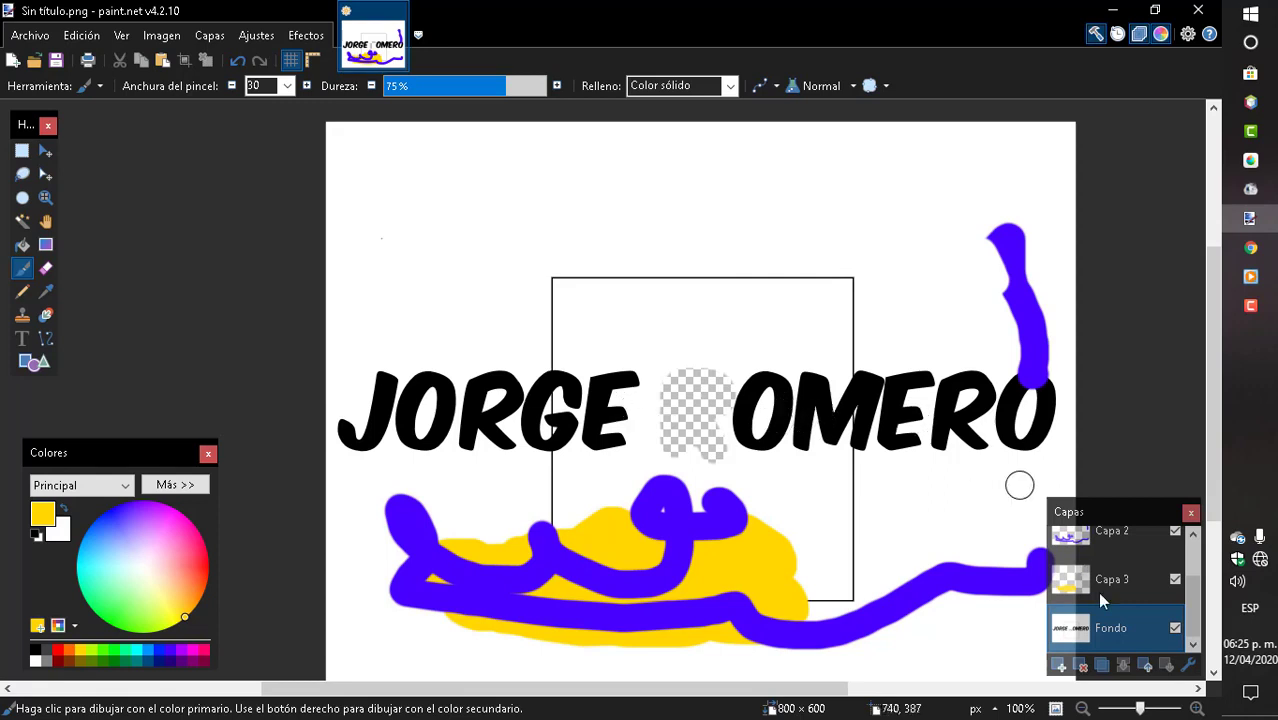
pyautogui.moveTo(1197, 614); pyautogui.dragTo(1205, 590)
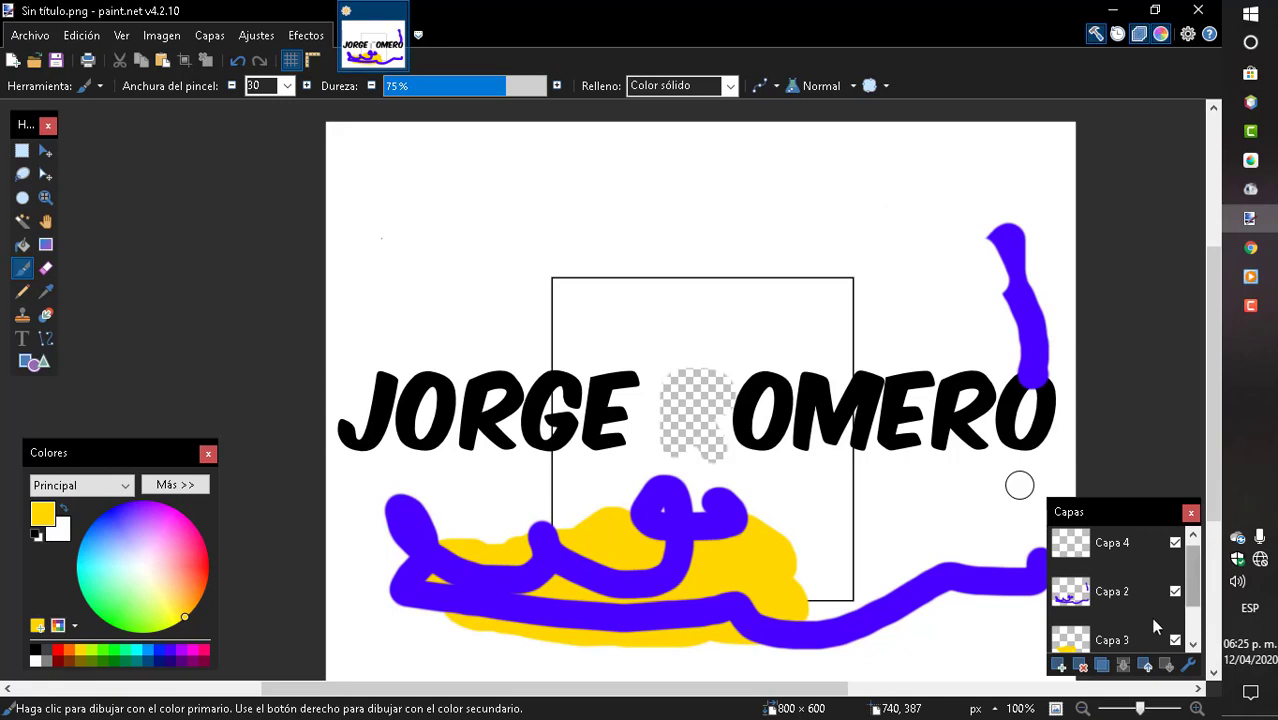
pyautogui.scroll(-2, 1200, 590)
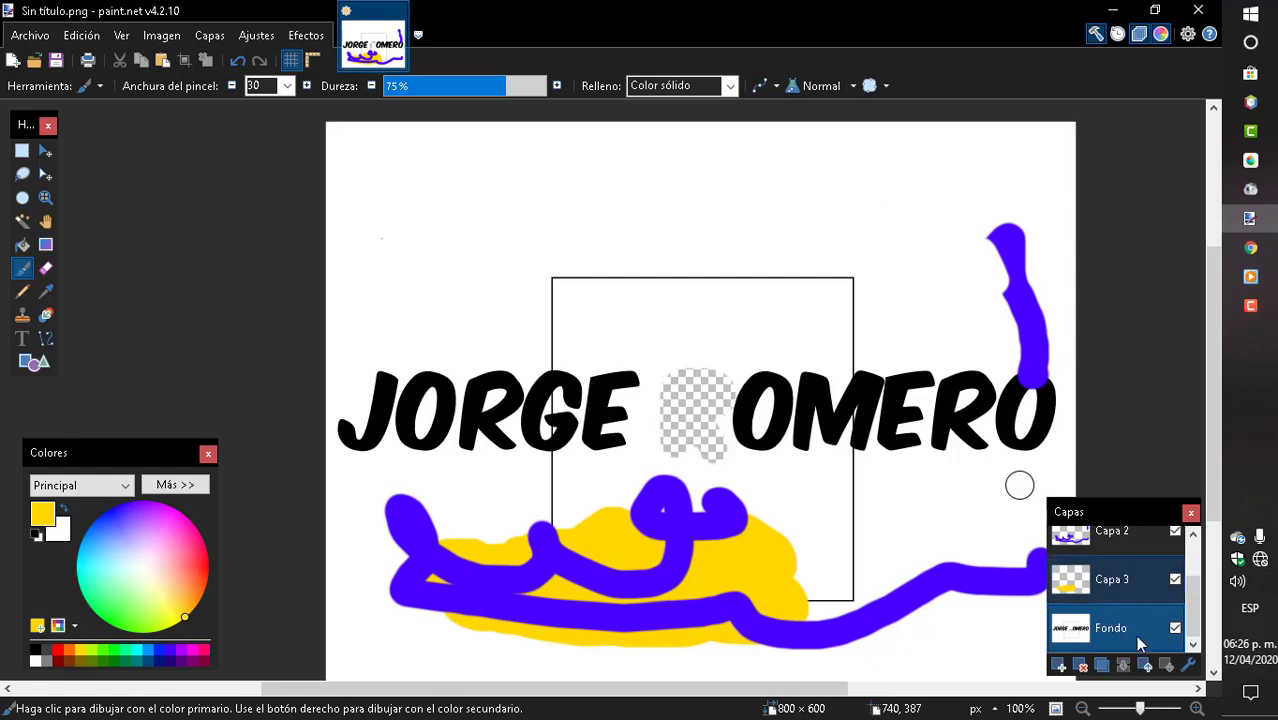
pyautogui.moveTo(1193, 610); pyautogui.dragTo(1193, 545)
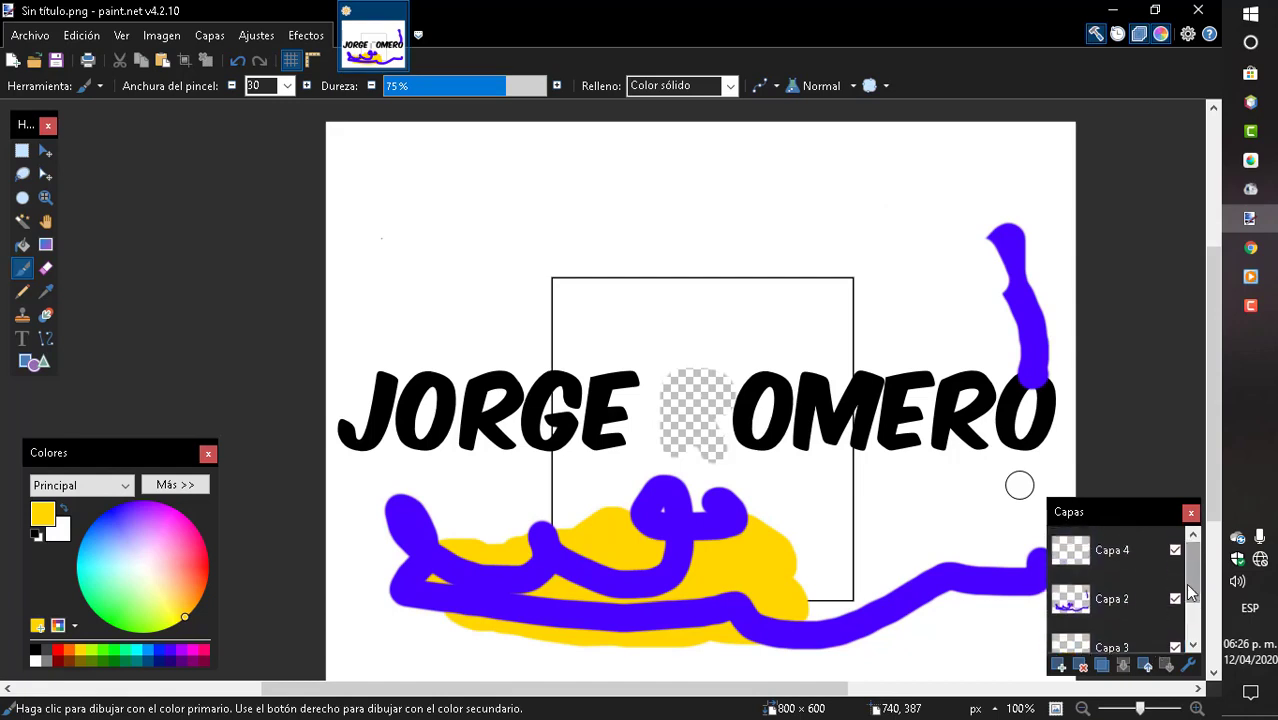
pyautogui.click(1120, 641)
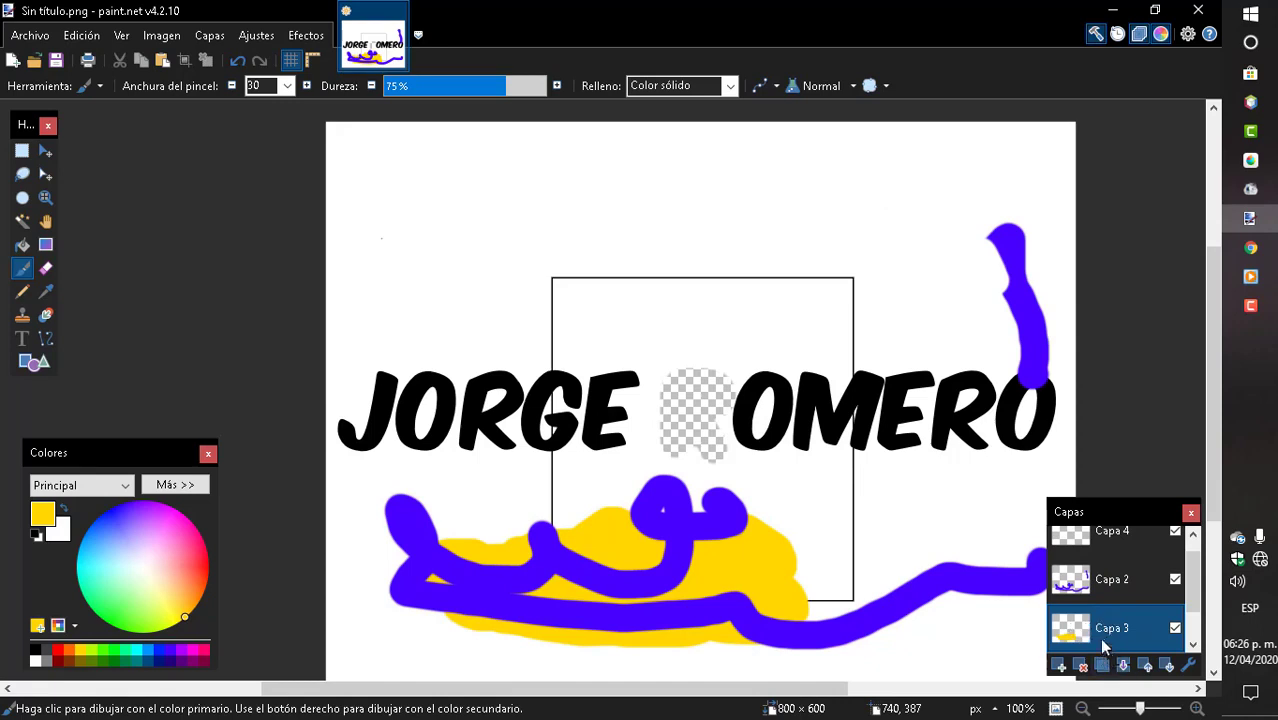
pyautogui.click(1104, 538)
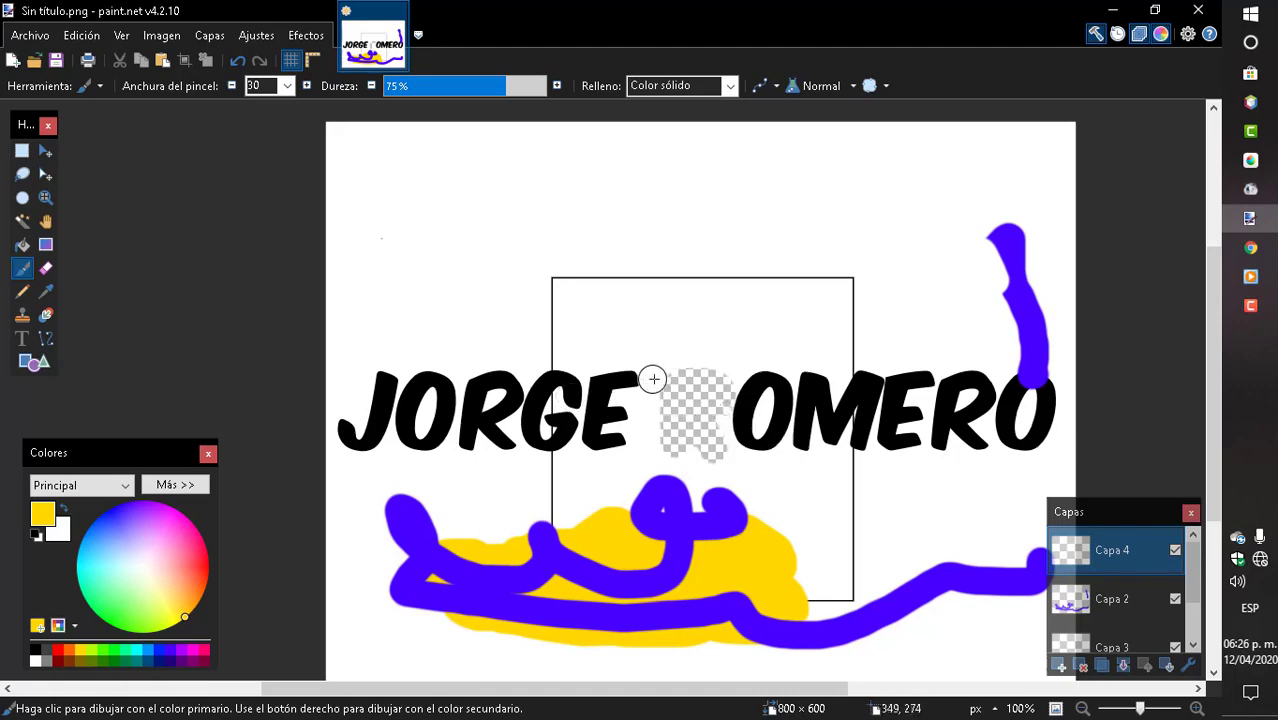
pyautogui.click(30, 35)
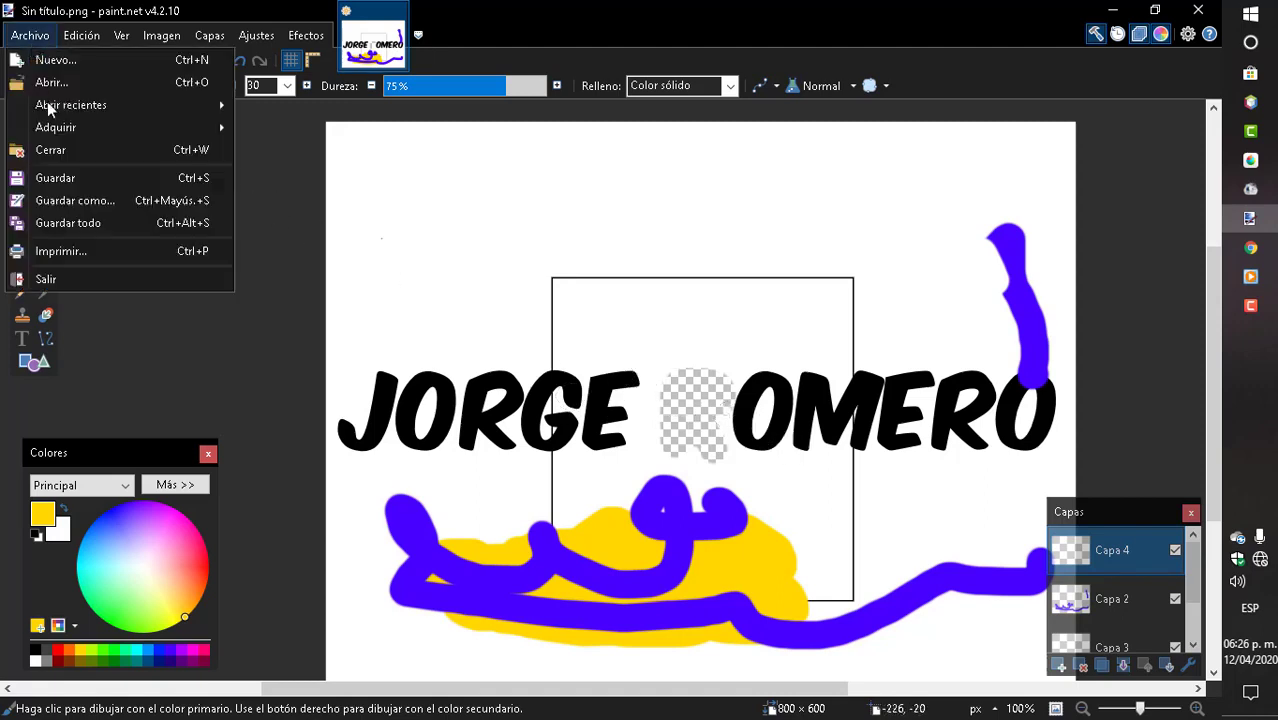
pyautogui.click(75, 200)
pyautogui.click(434, 413)
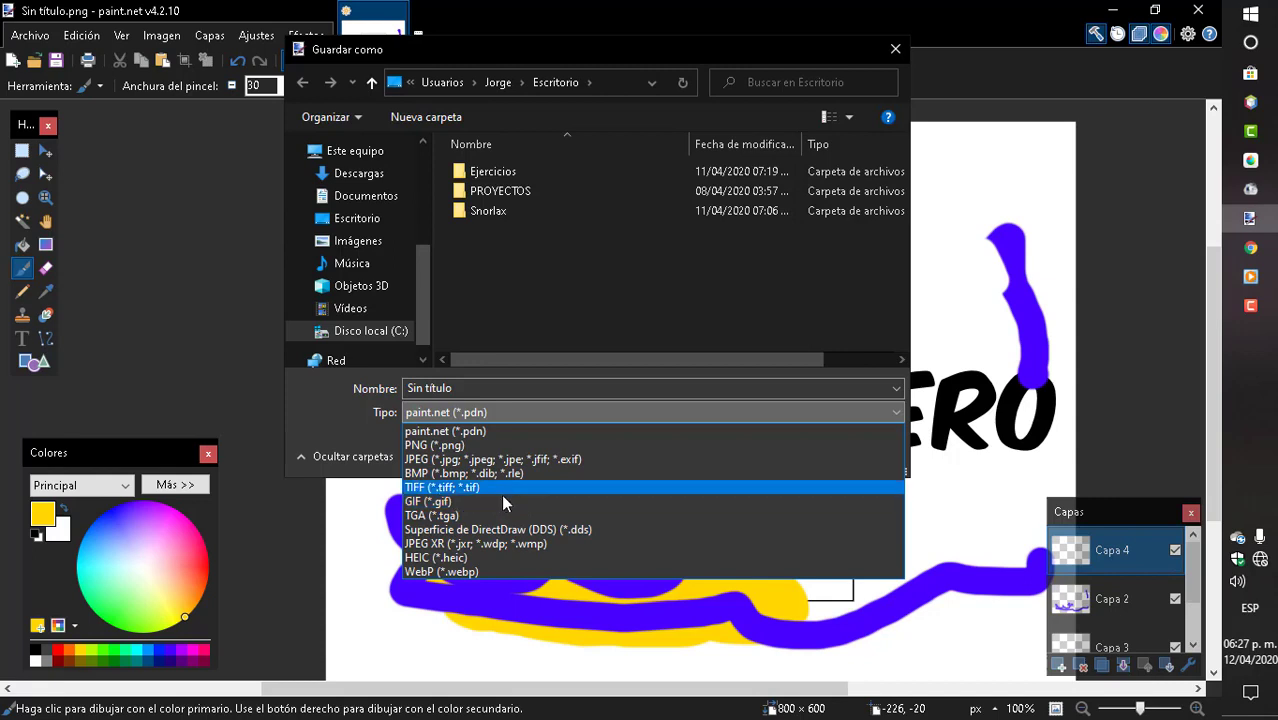
pyautogui.click(878, 294)
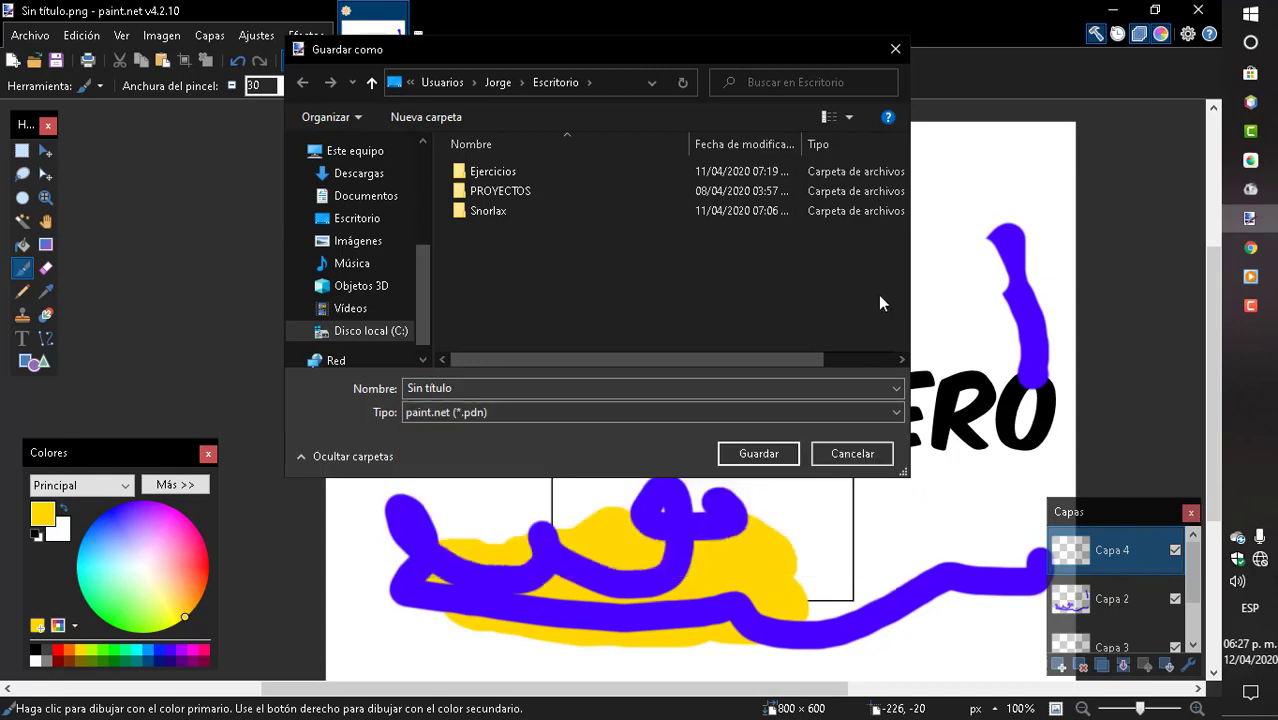
pyautogui.click(846, 462)
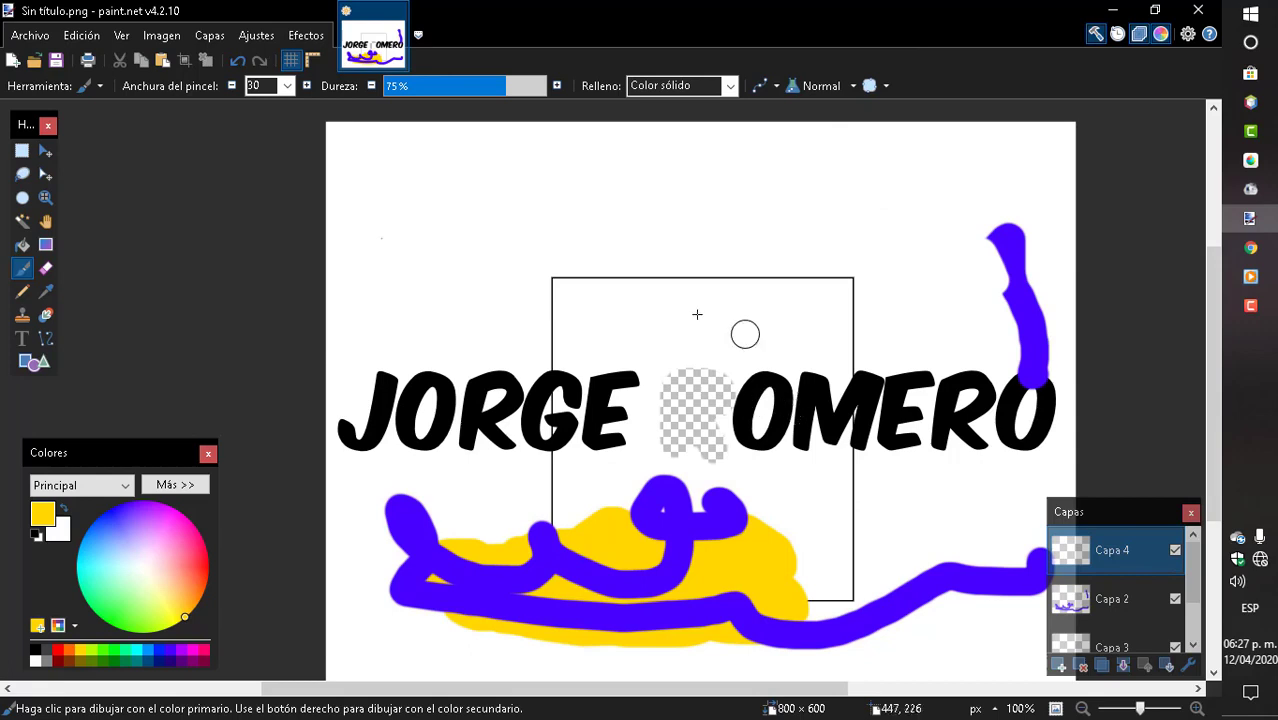